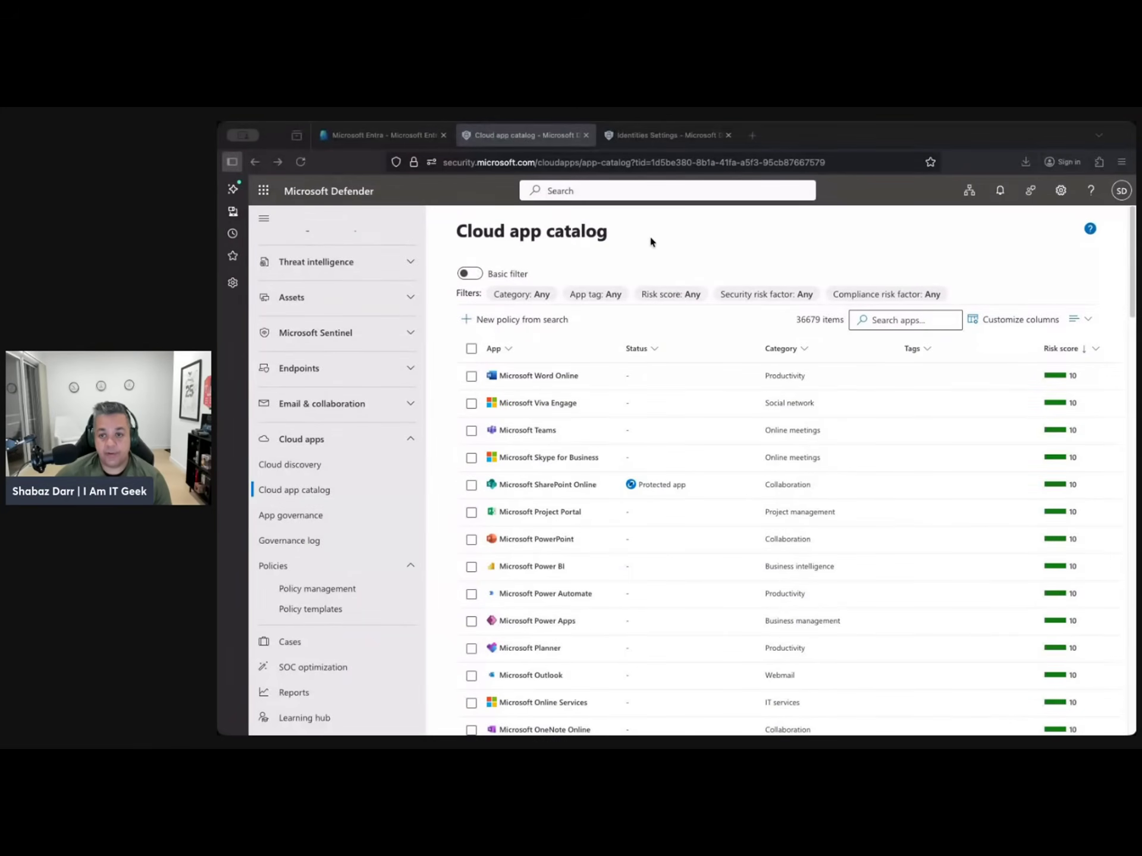
# Open the Cloud Discovery dashboard in the Defender portal
pyautogui.click(650, 240)
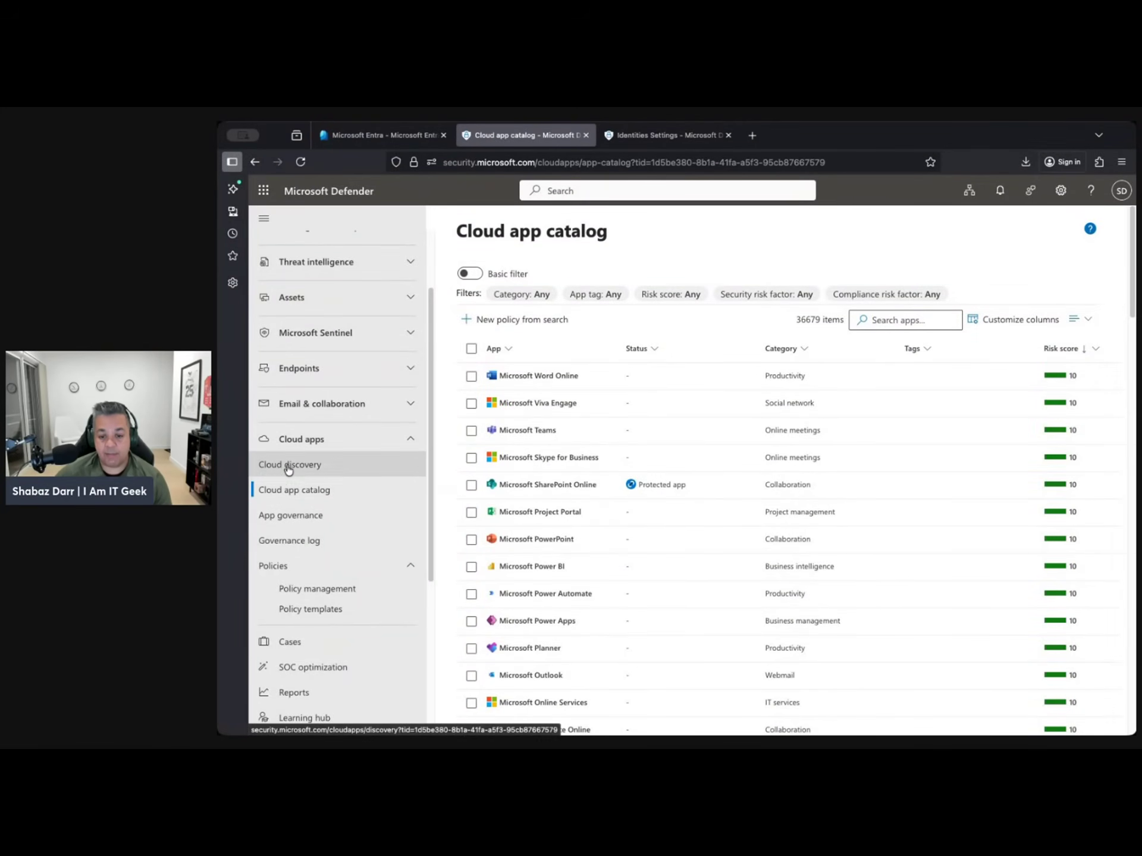
pyautogui.scroll(-1, 277, 535)
pyautogui.click(267, 439)
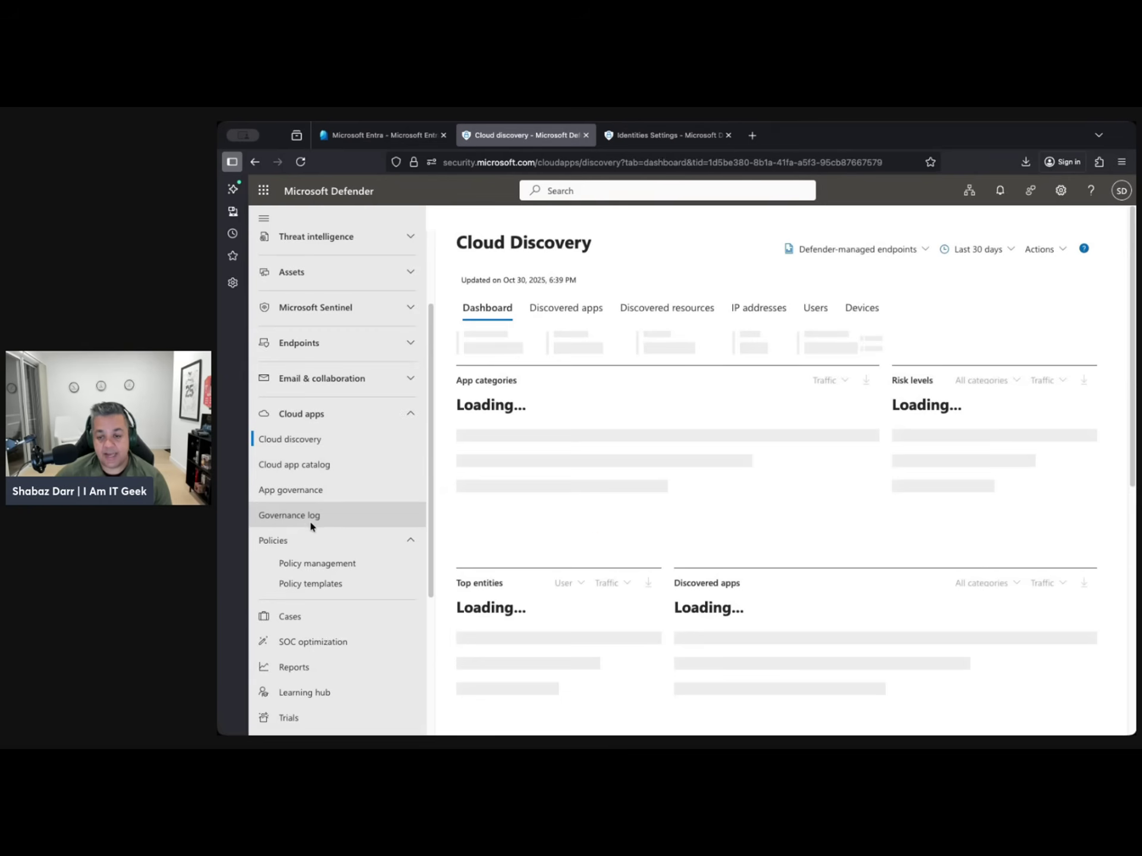
pyautogui.scroll(-4, 311, 523)
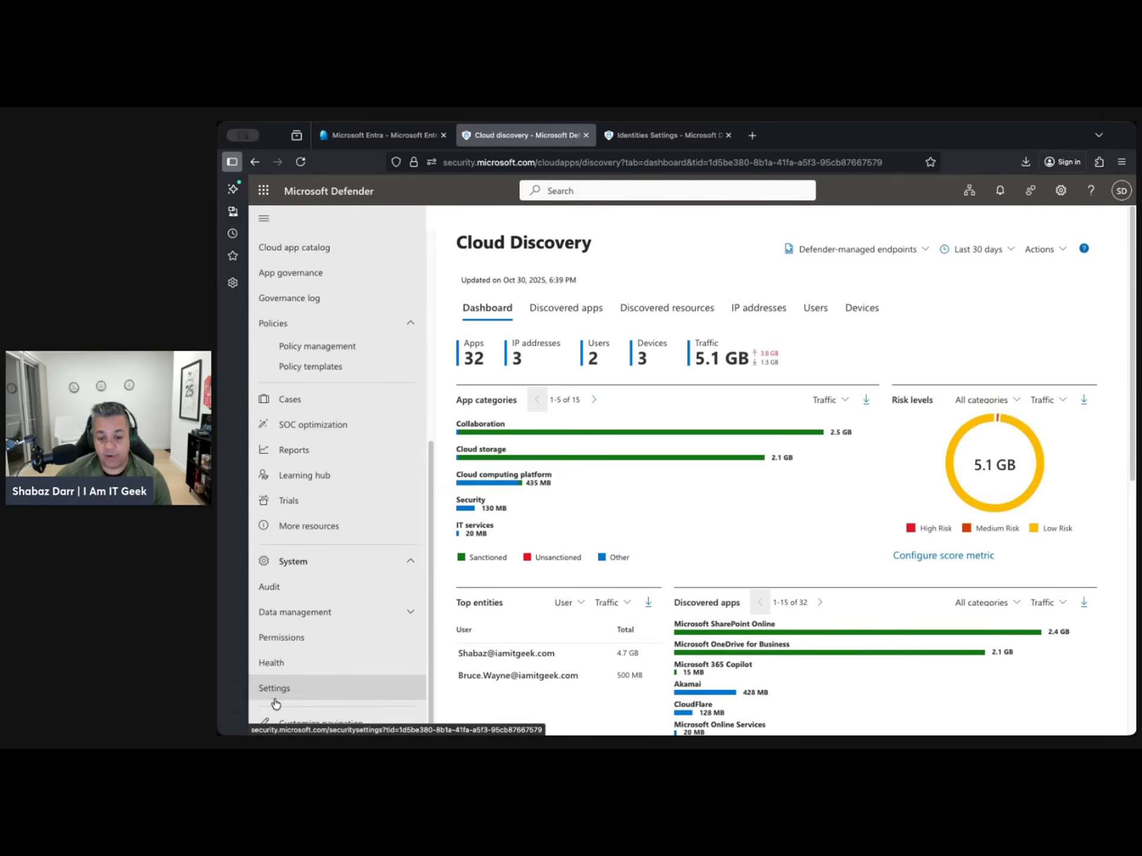
# Show the Endpoints Advanced features with Microsoft Defender for Cloud Apps integration set to On
pyautogui.click(275, 697)
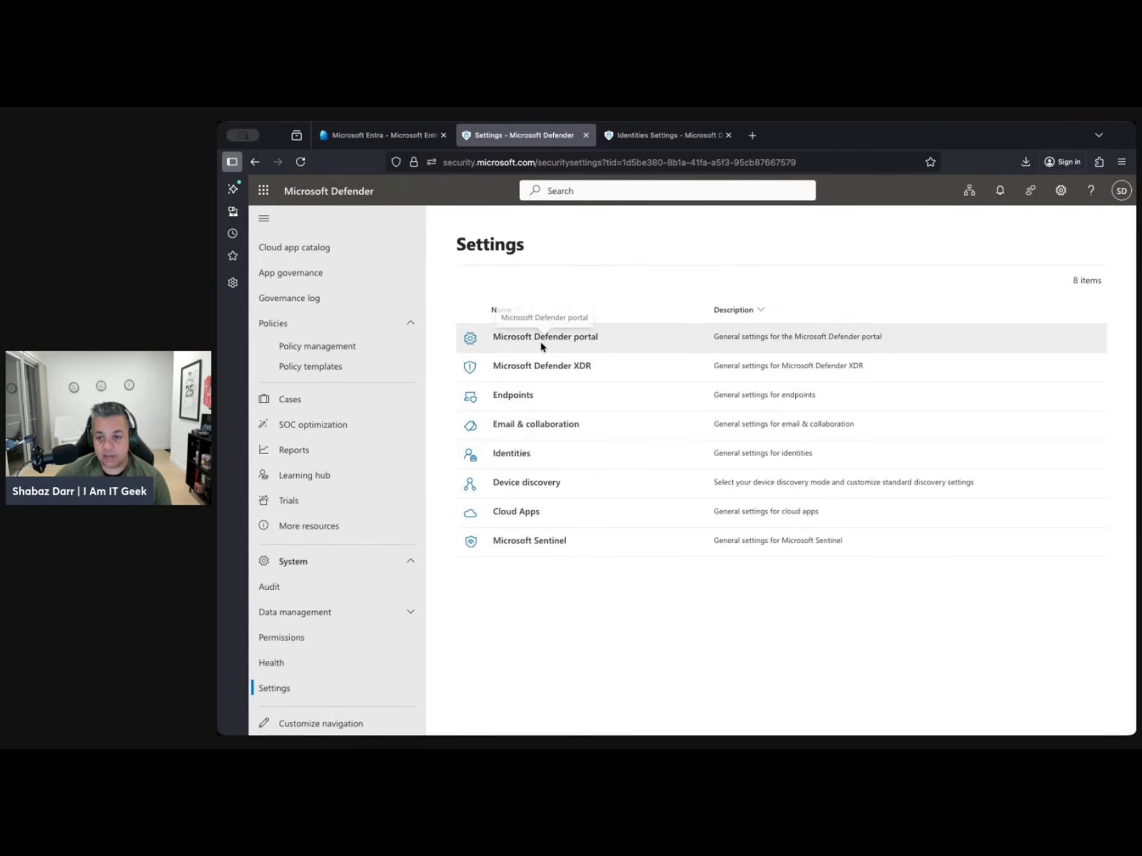
pyautogui.click(516, 397)
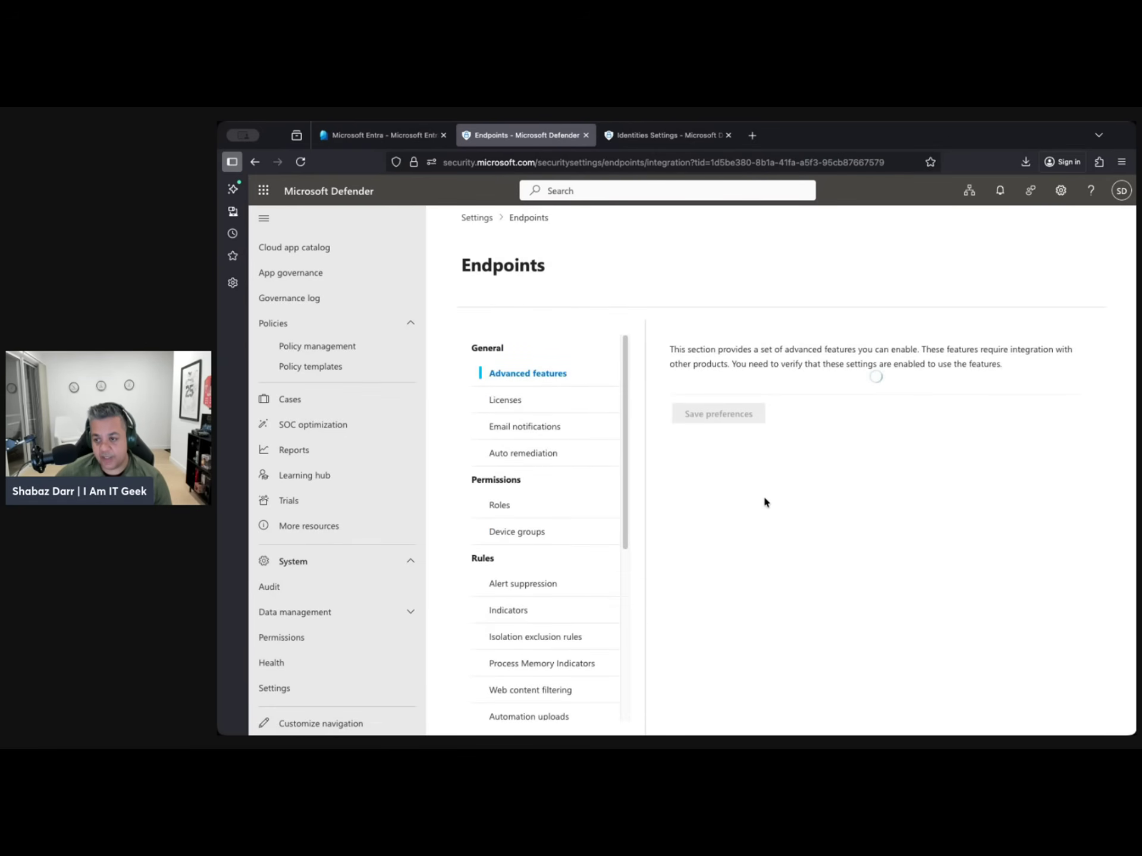
pyautogui.scroll(-5, 846, 537)
pyautogui.scroll(-6, 846, 537)
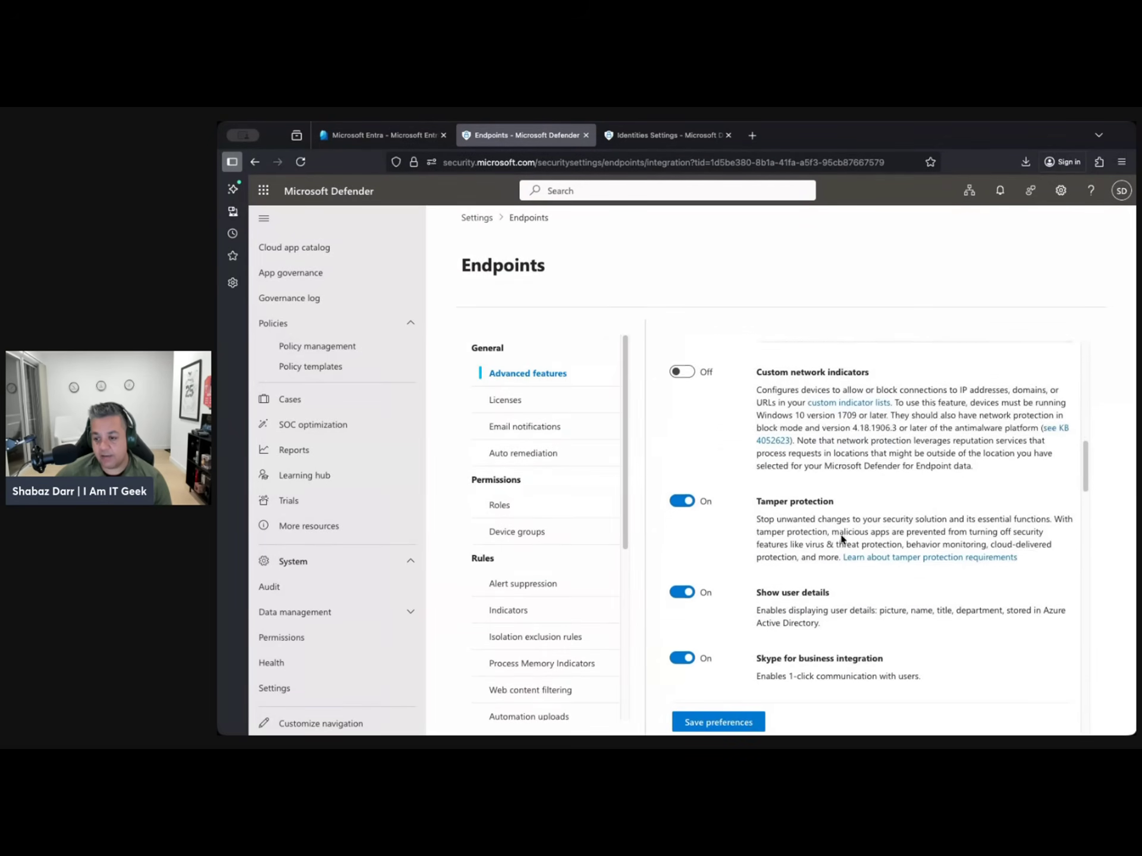
pyautogui.scroll(-4, 843, 539)
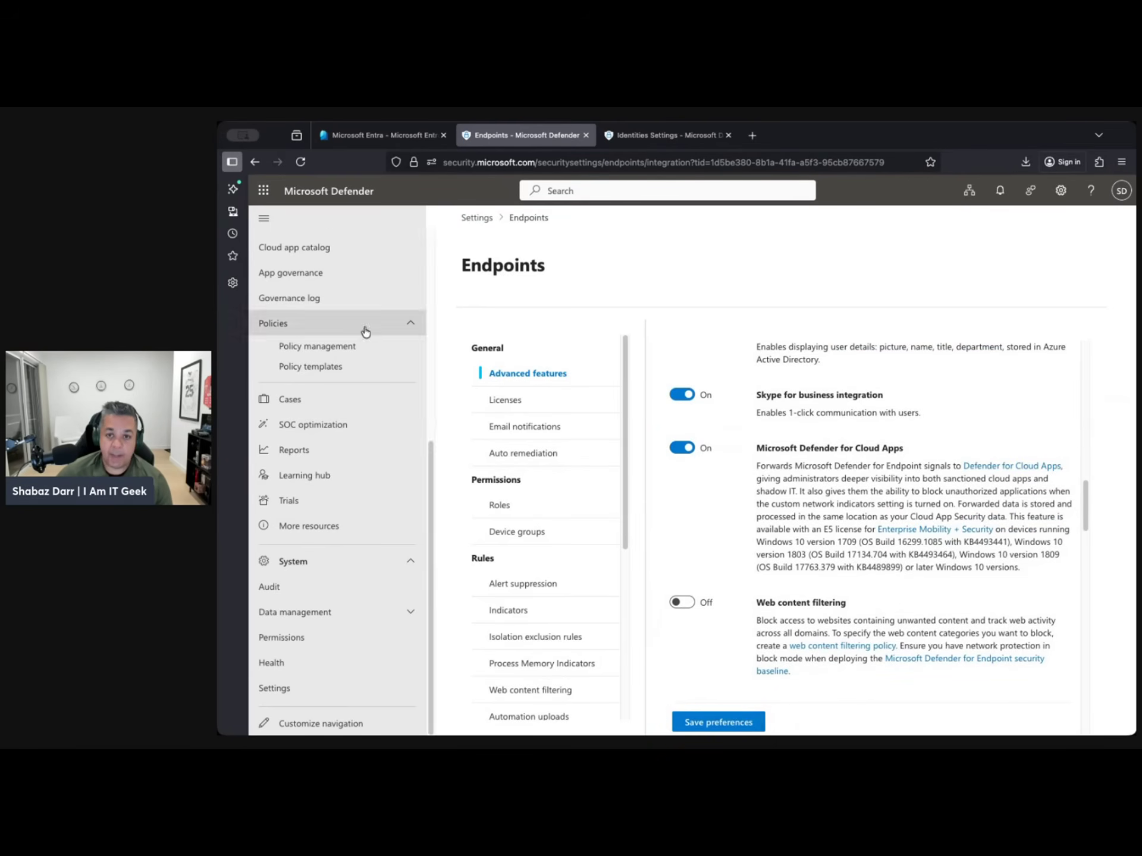
pyautogui.moveTo(368, 138)
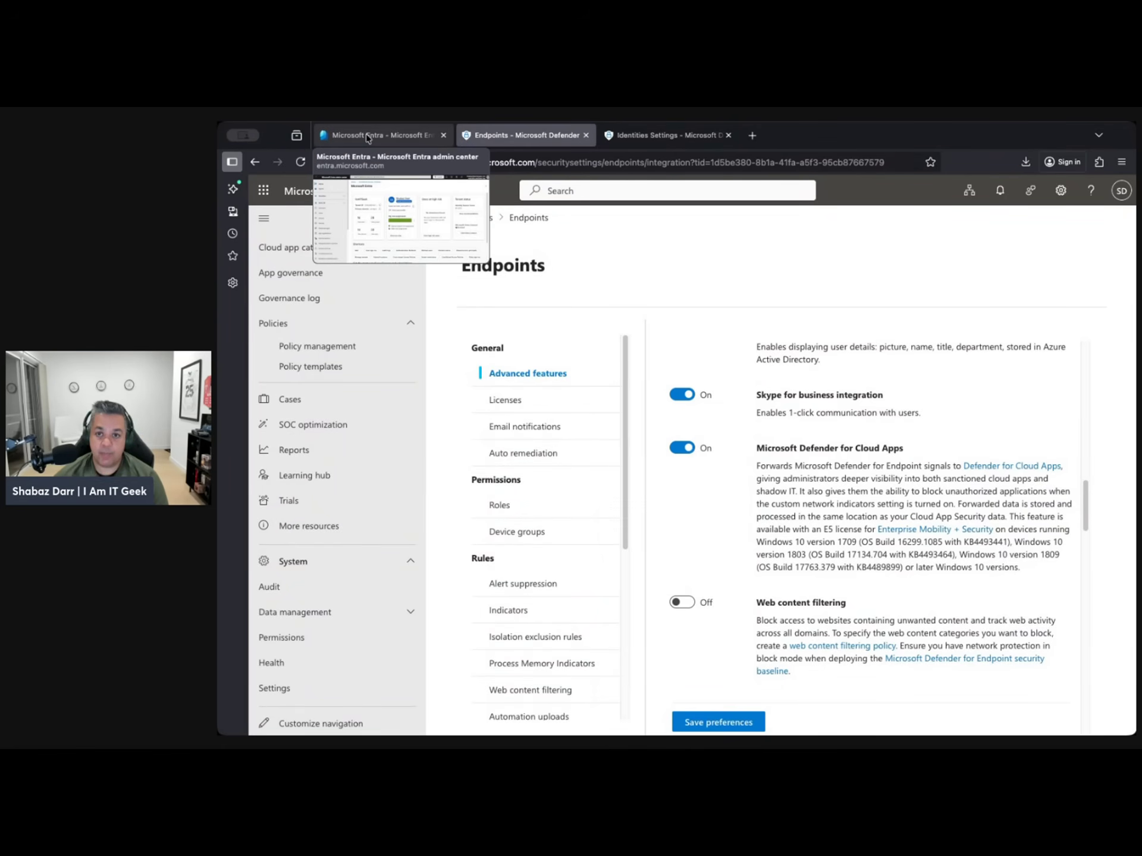
# List the six Conditional Access policies in Entra, including AVD MFA and MFA Policy
pyautogui.click(368, 138)
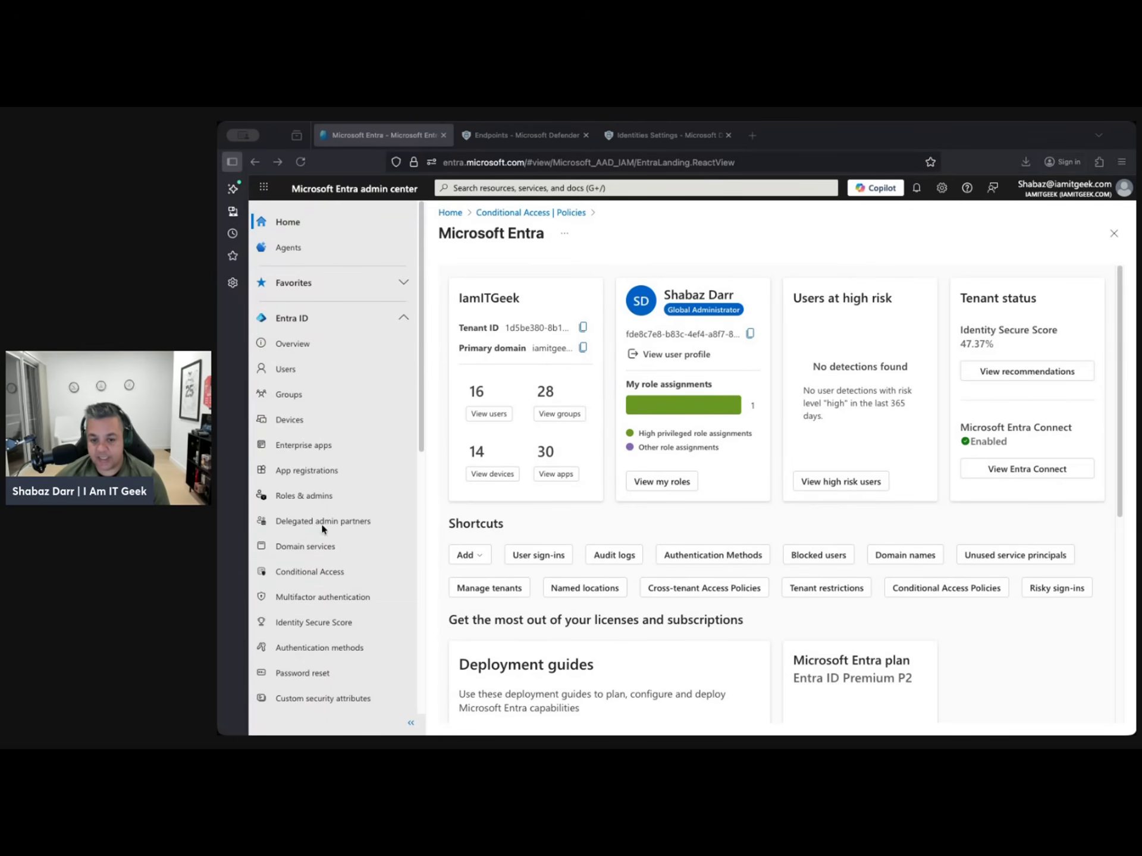
pyautogui.click(307, 572)
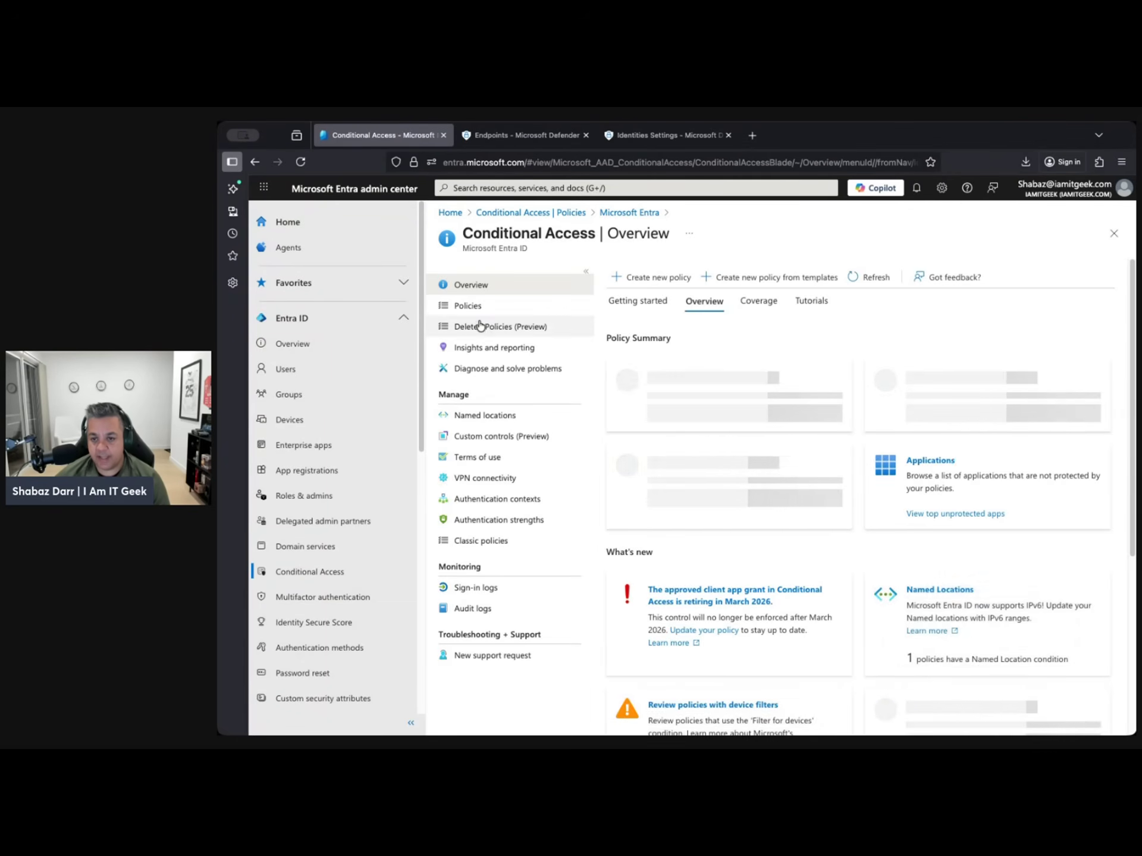
pyautogui.click(468, 306)
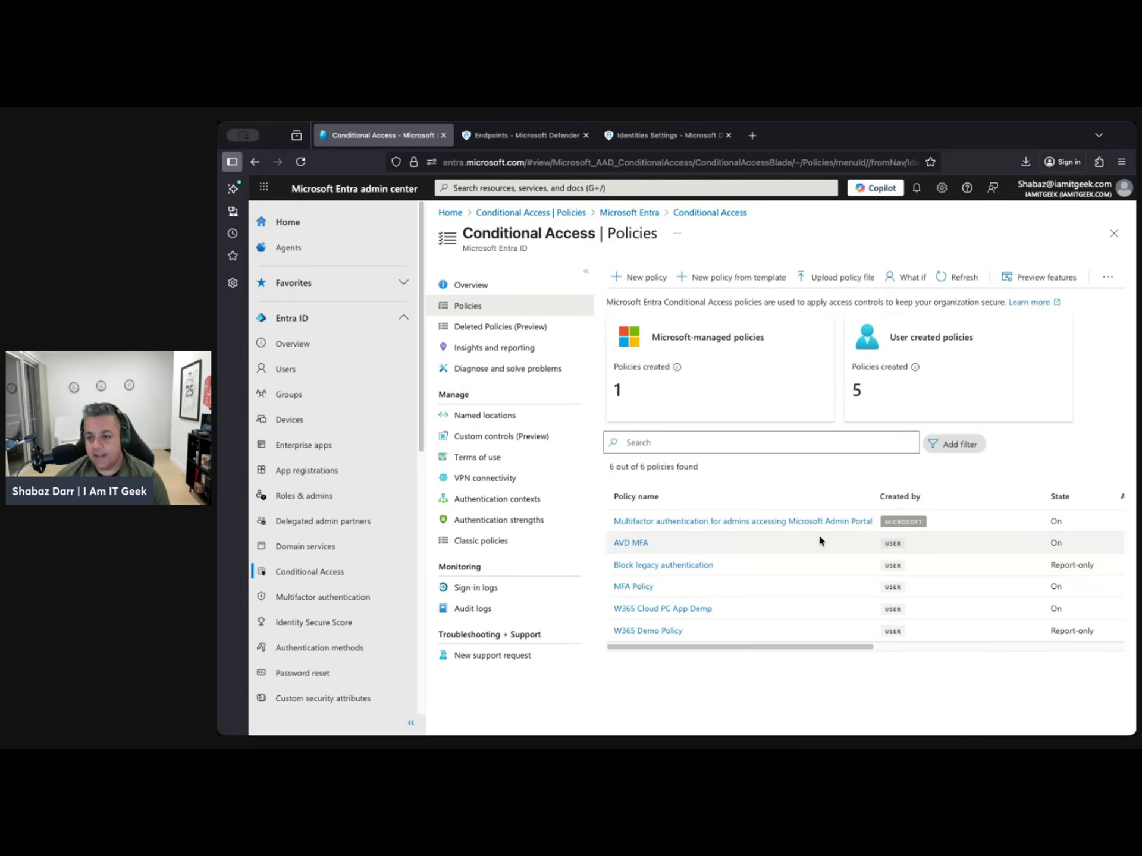
# Review the W365 Cloud PC App Demp policy's users and its five target resources, including Office 365
pyautogui.click(674, 611)
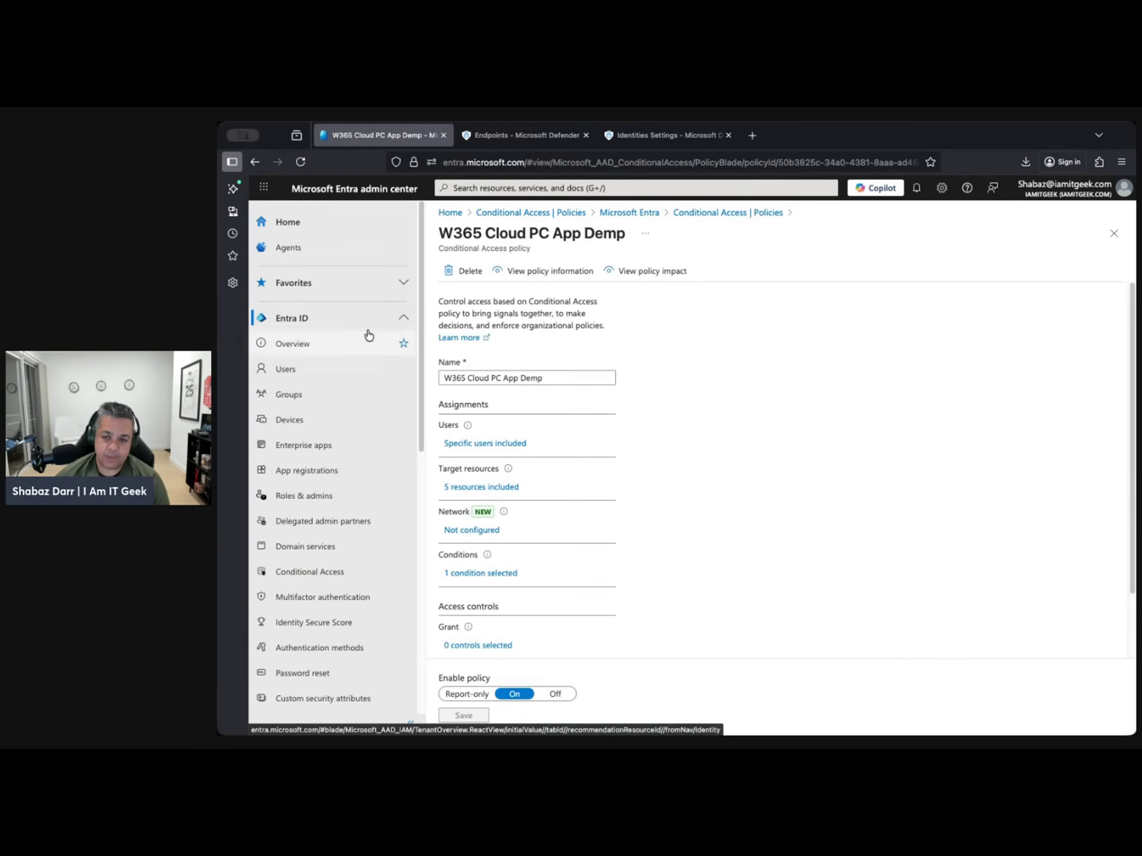
pyautogui.click(507, 445)
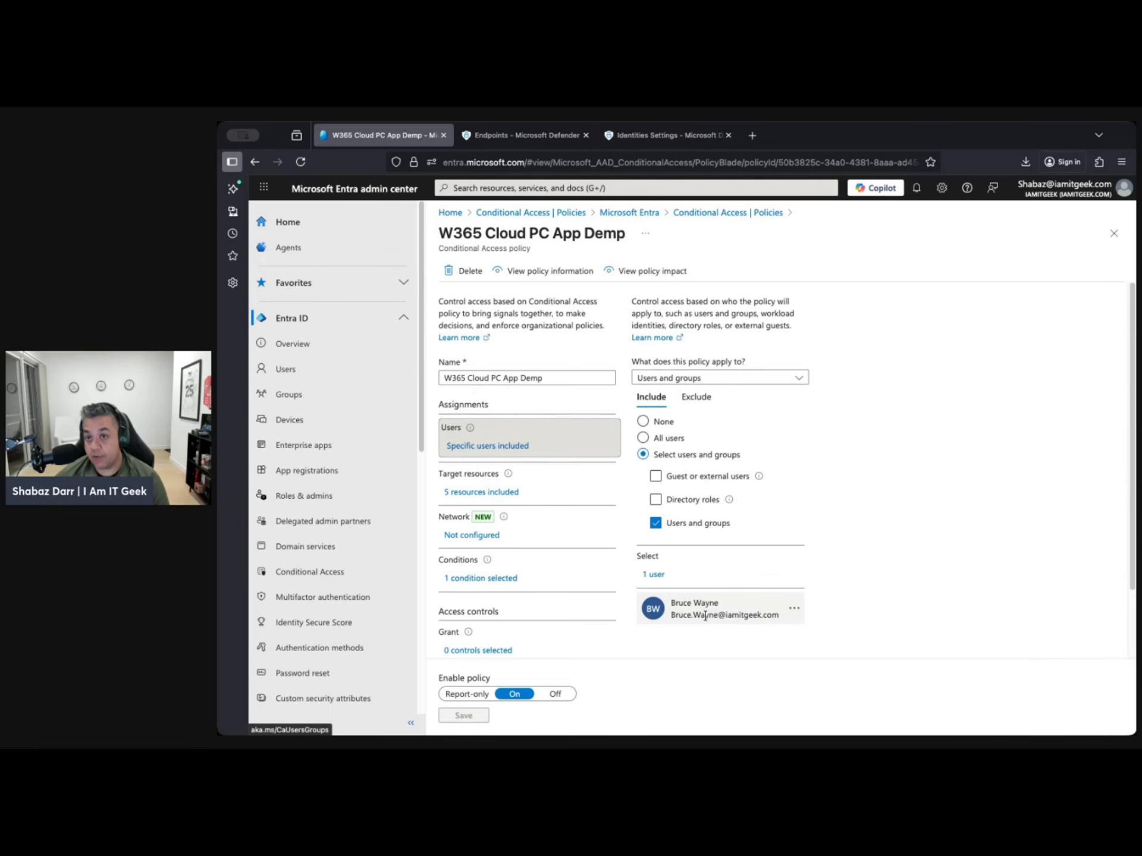
pyautogui.click(467, 495)
pyautogui.scroll(-2, 804, 531)
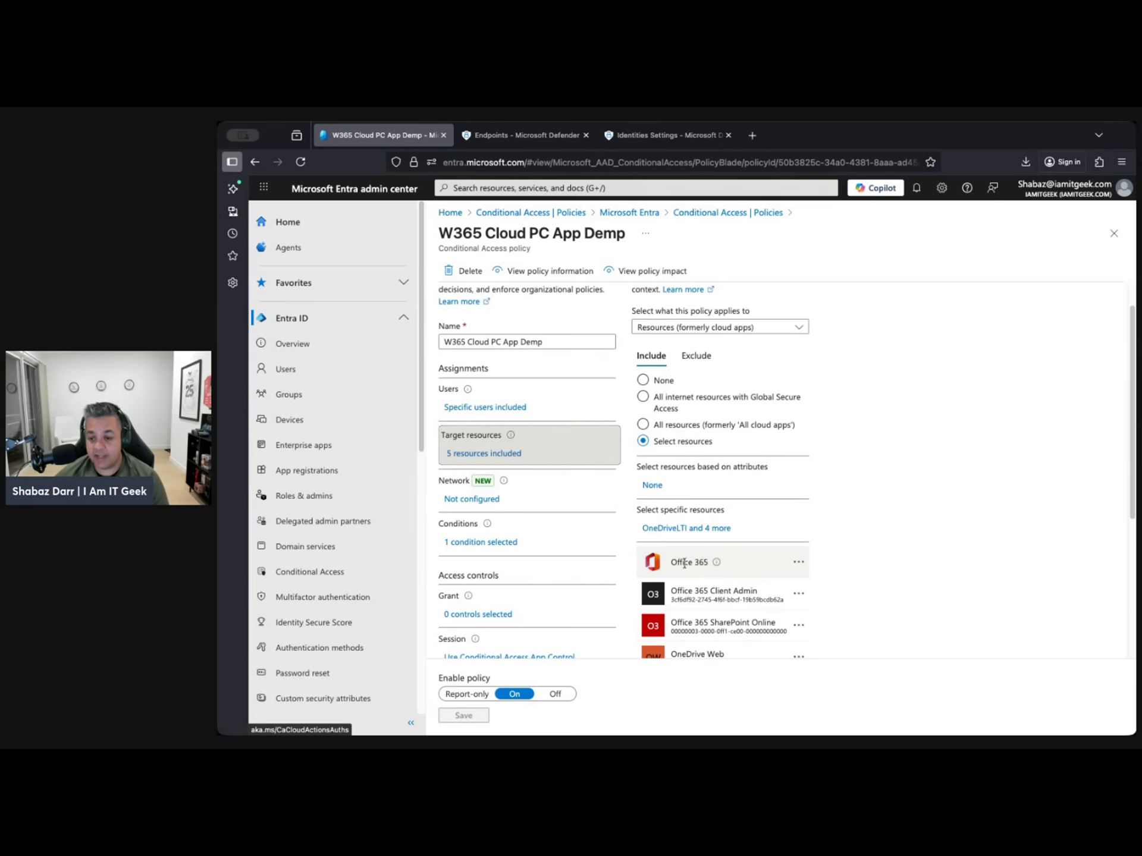
pyautogui.moveTo(717, 564)
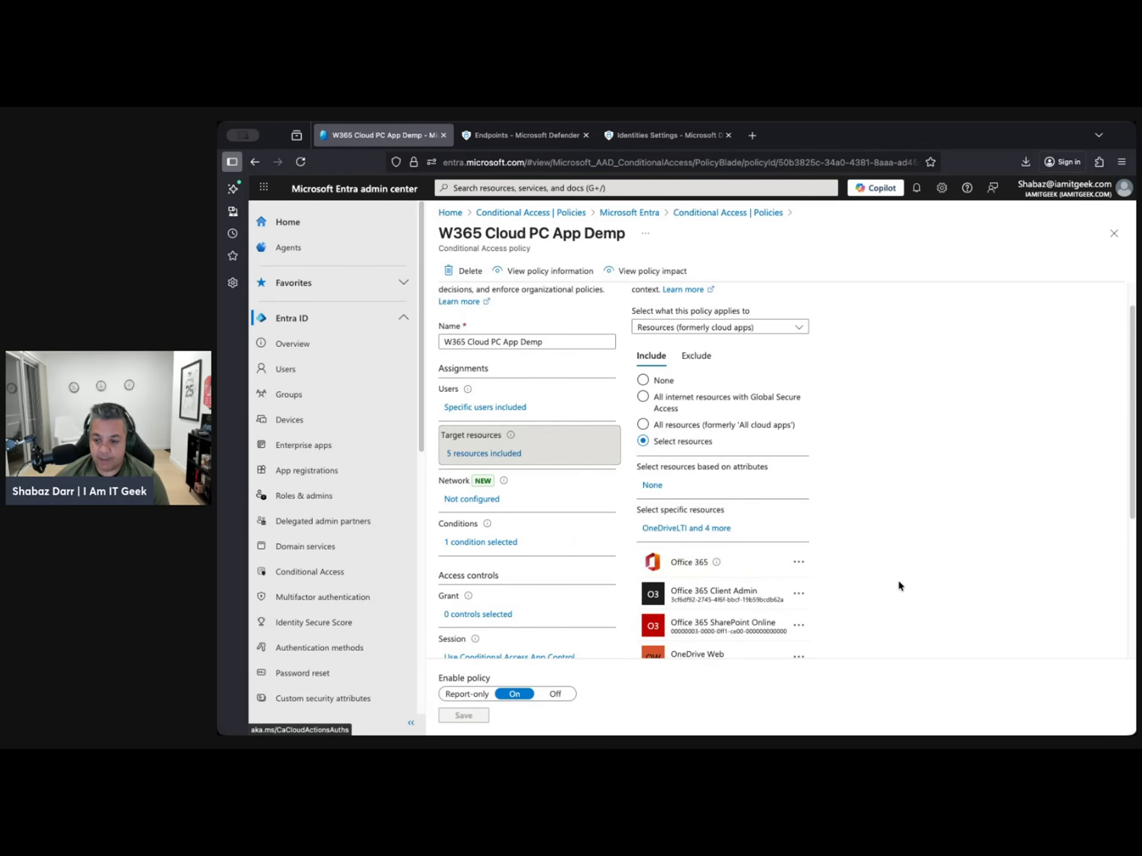
pyautogui.scroll(-1, 821, 585)
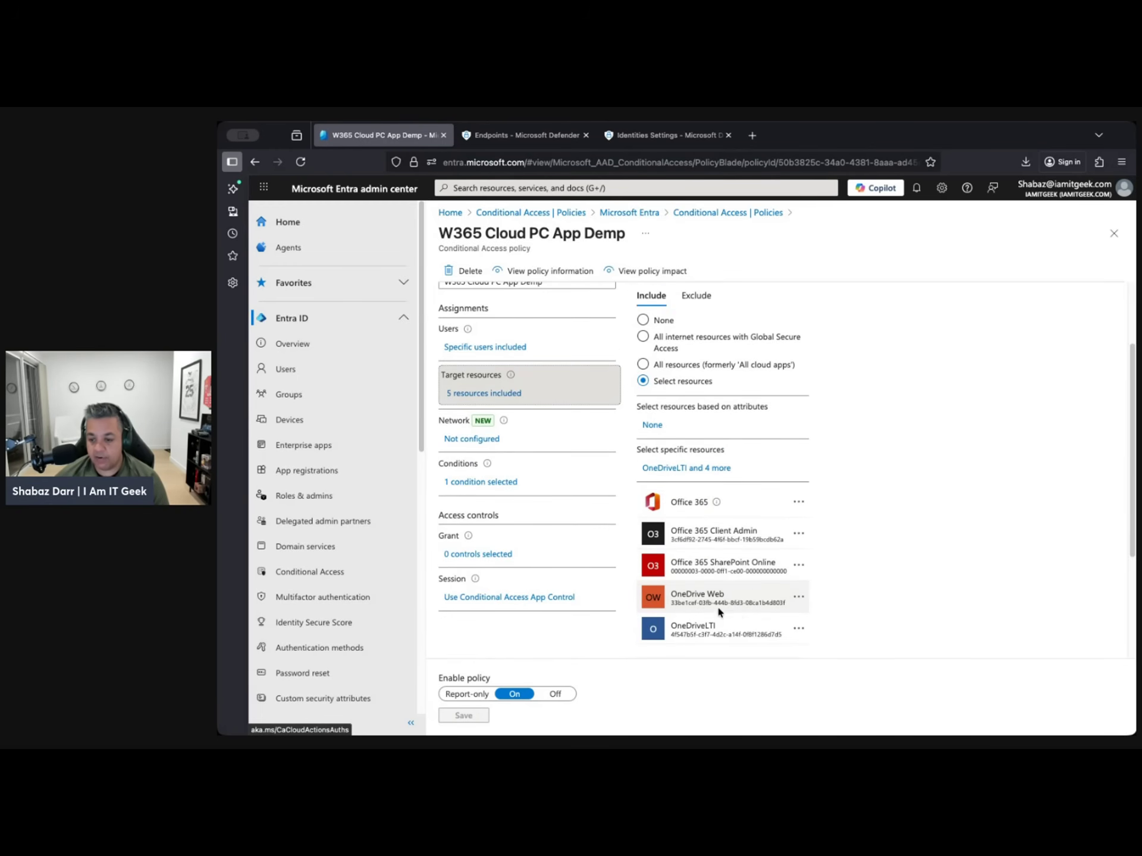
pyautogui.scroll(-1, 739, 583)
pyautogui.scroll(-1, 735, 590)
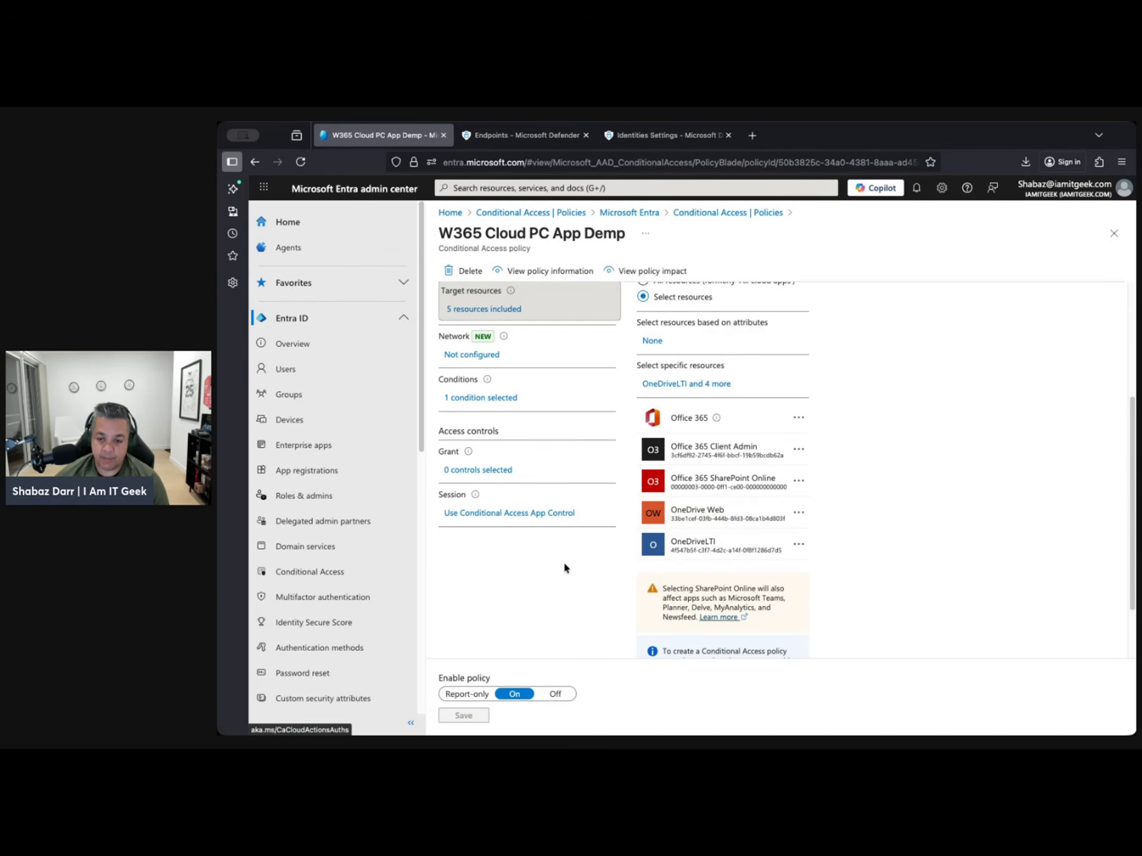
pyautogui.scroll(1, 527, 547)
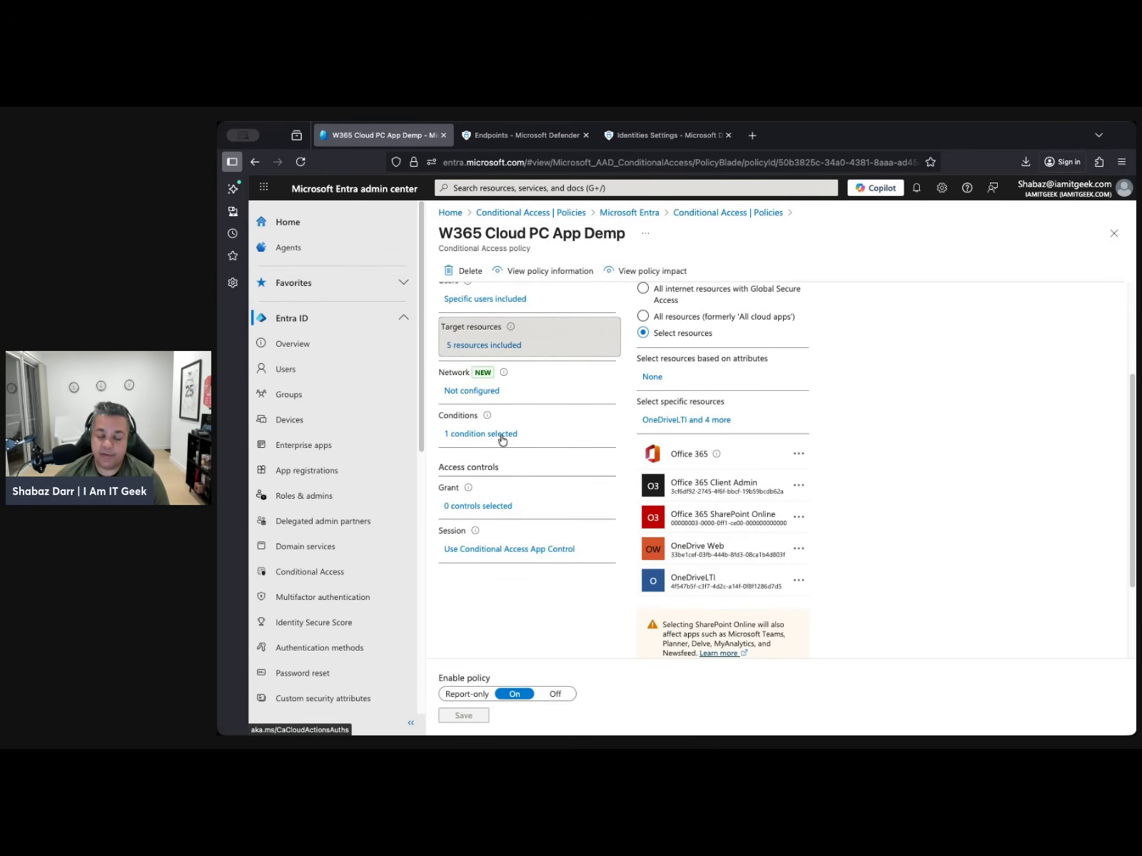
# Show the device platforms condition with Android, iOS, macOS and Linux excluded
pyautogui.click(502, 438)
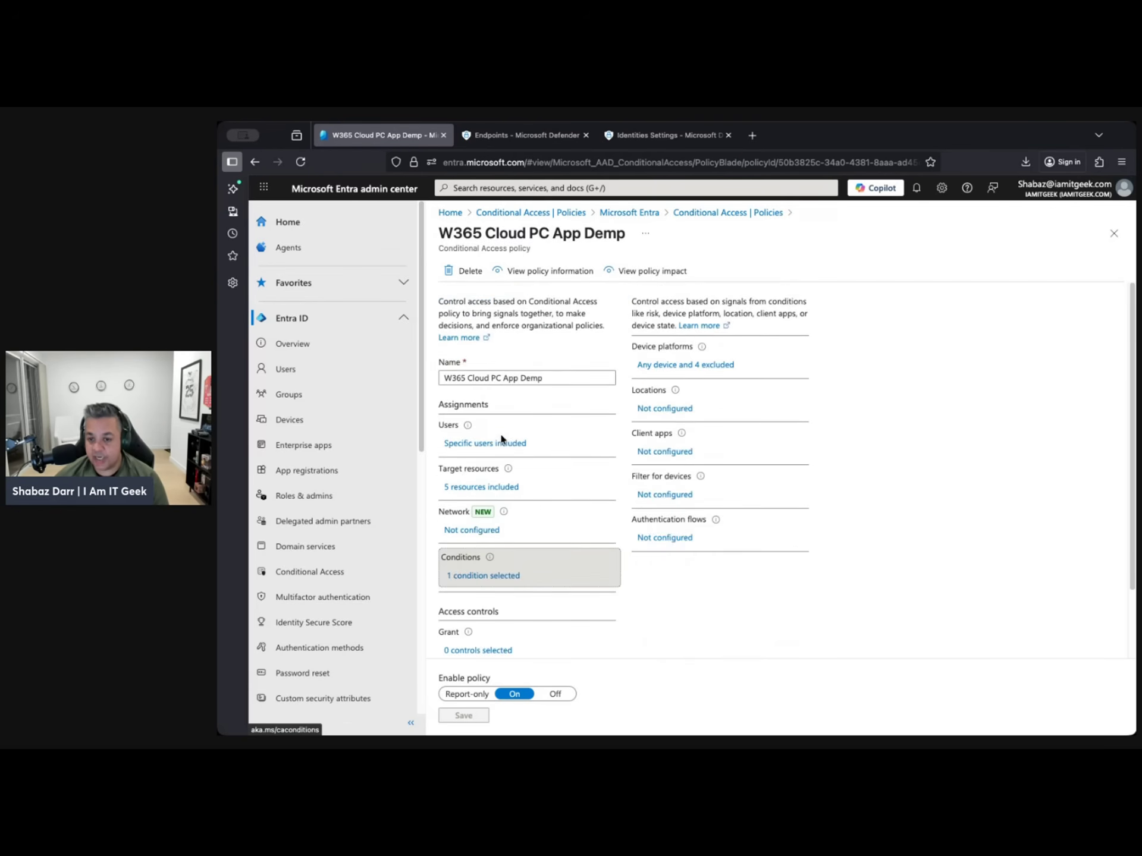
pyautogui.click(690, 365)
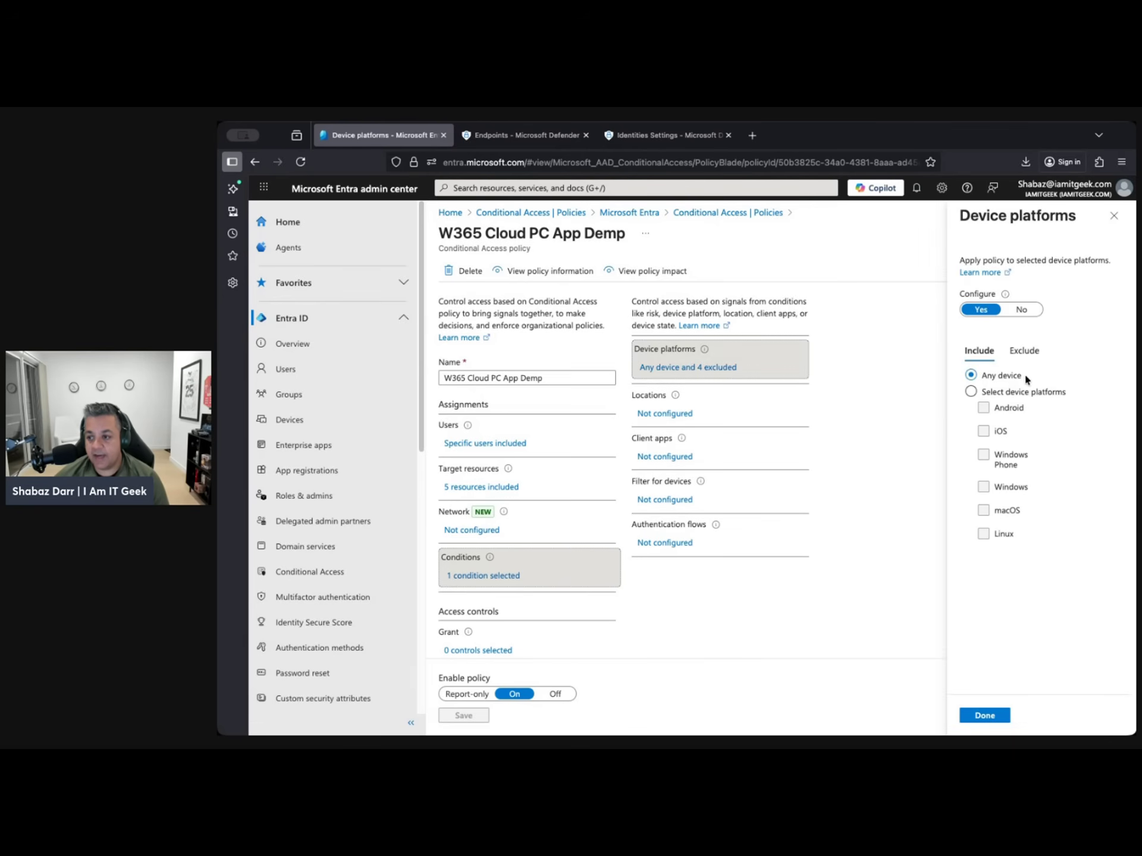
pyautogui.click(1029, 349)
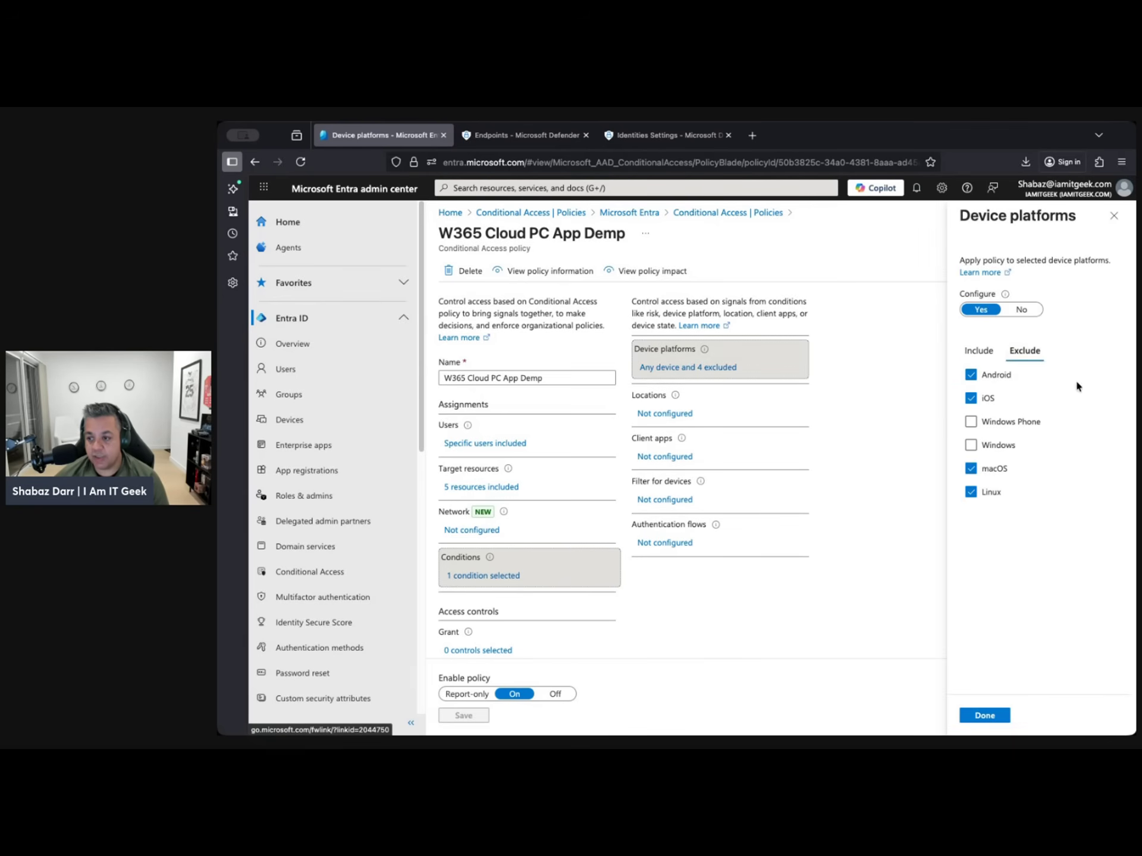
pyautogui.scroll(-2, 488, 650)
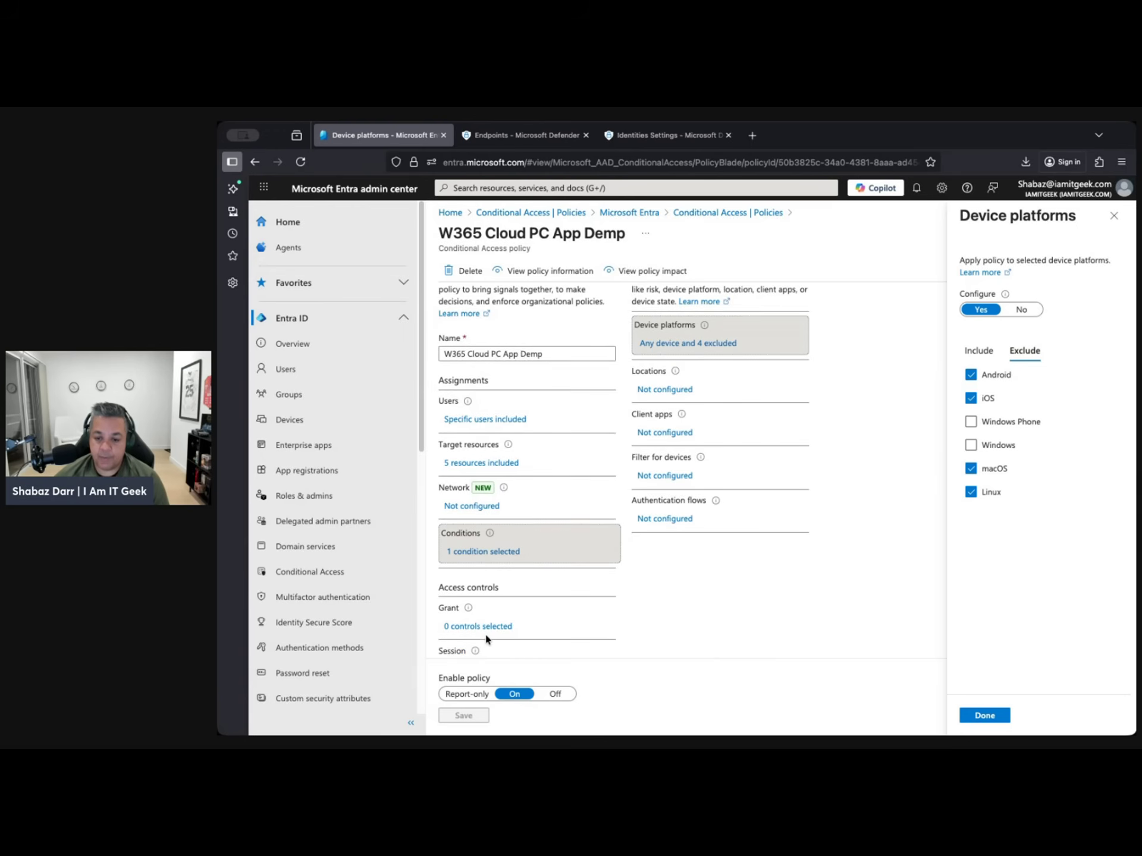
# Keep Conditional Access App Control on Monitor only (Preview) and confirm the session settings
pyautogui.click(498, 620)
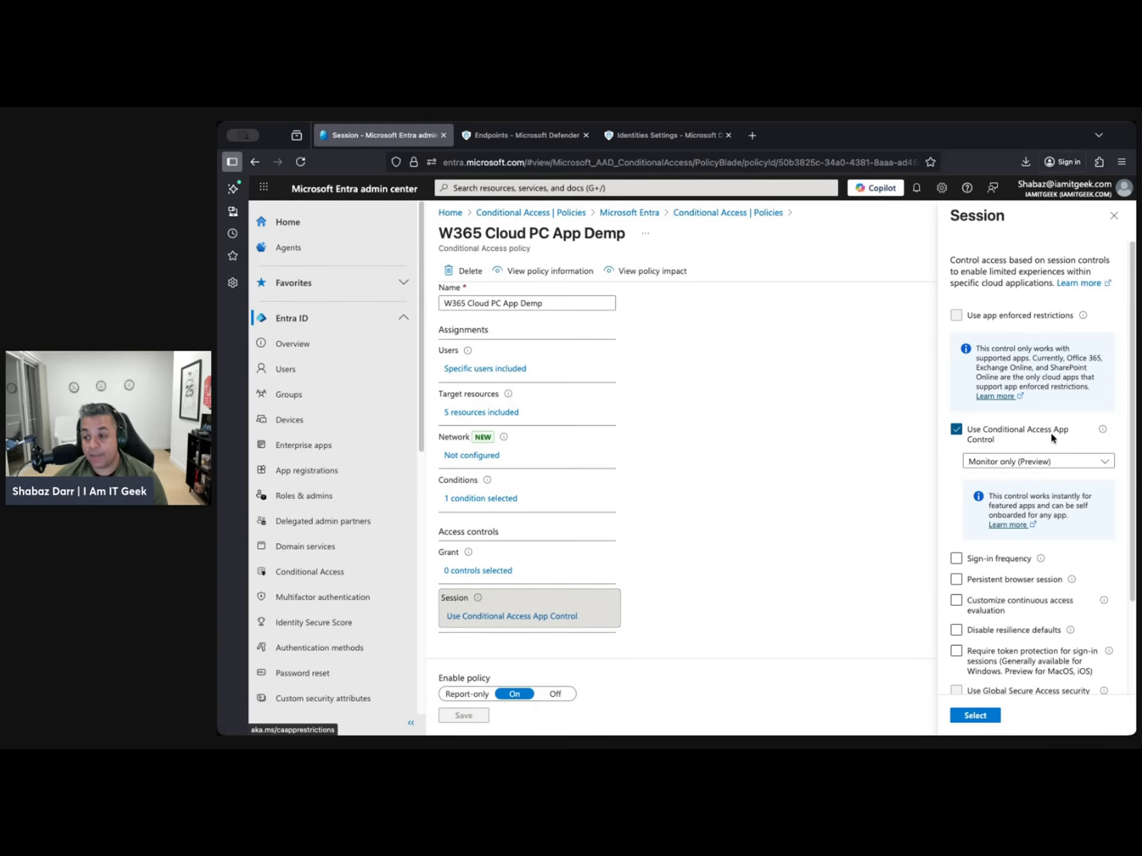
pyautogui.click(1076, 464)
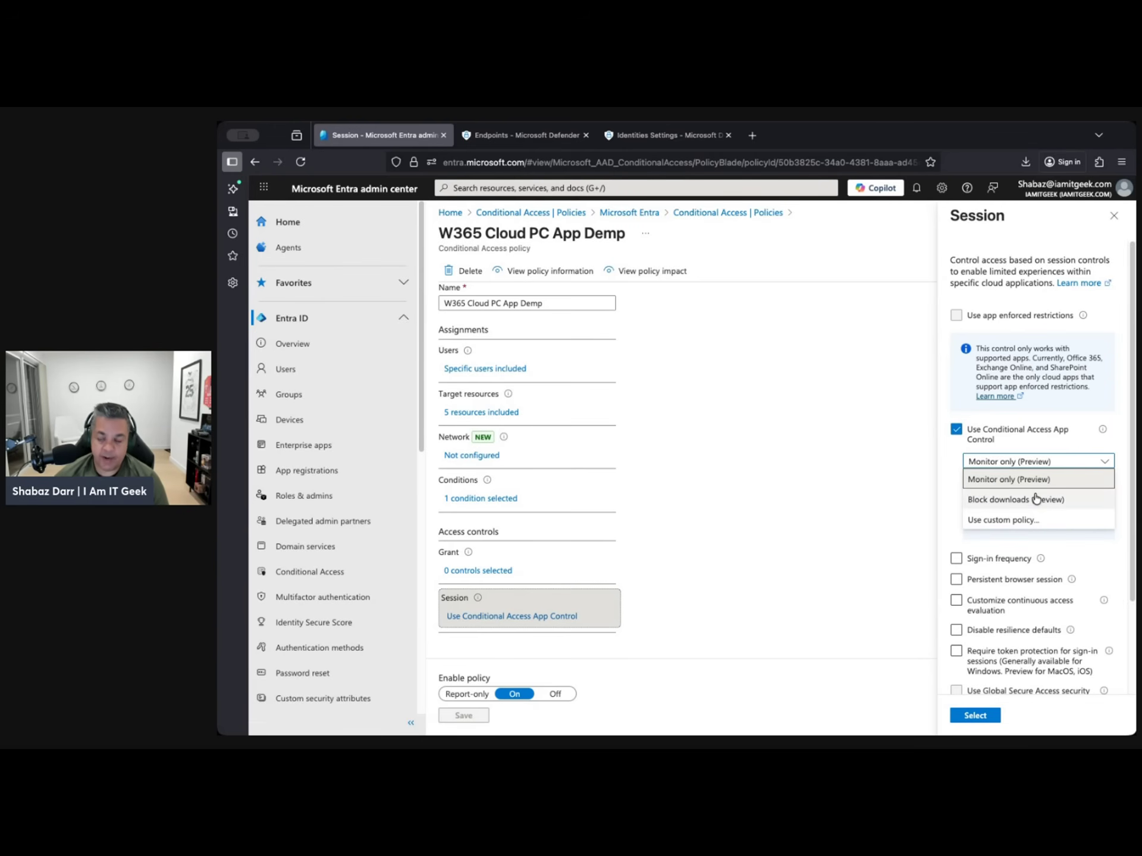
pyautogui.click(986, 520)
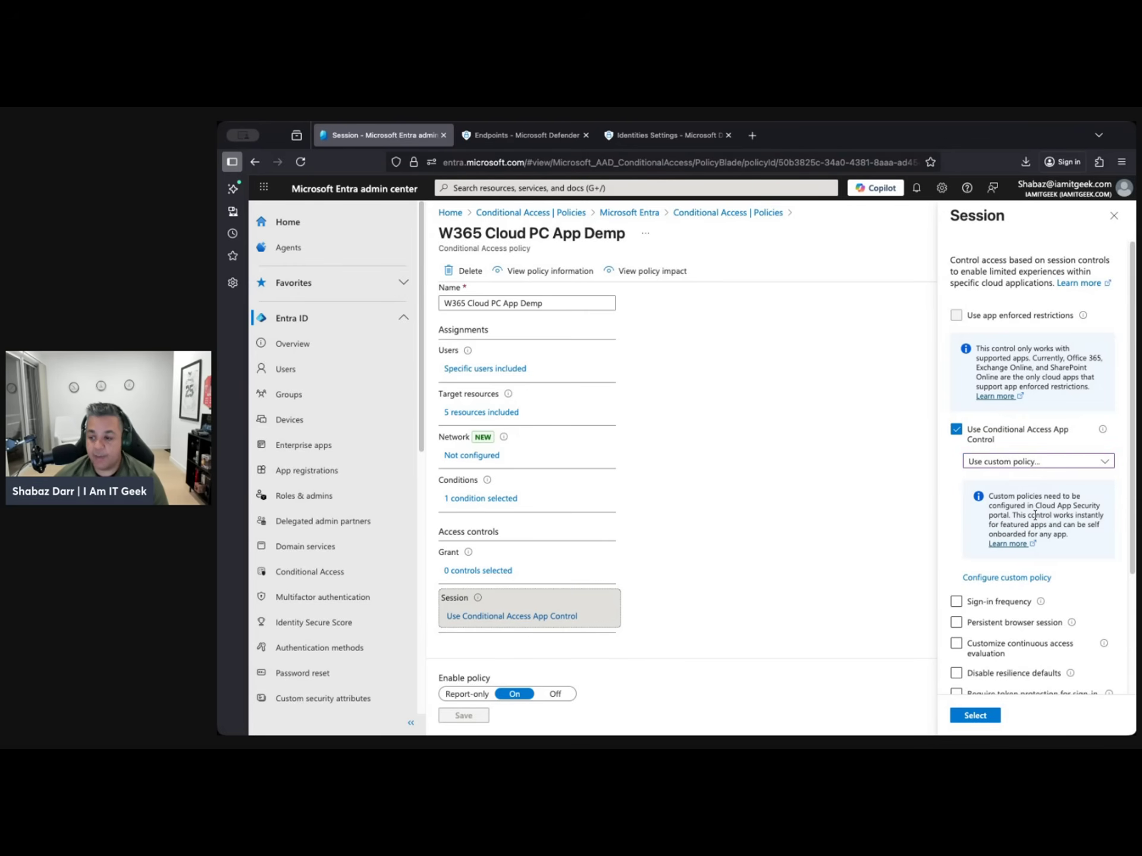
pyautogui.click(1022, 462)
pyautogui.click(1035, 480)
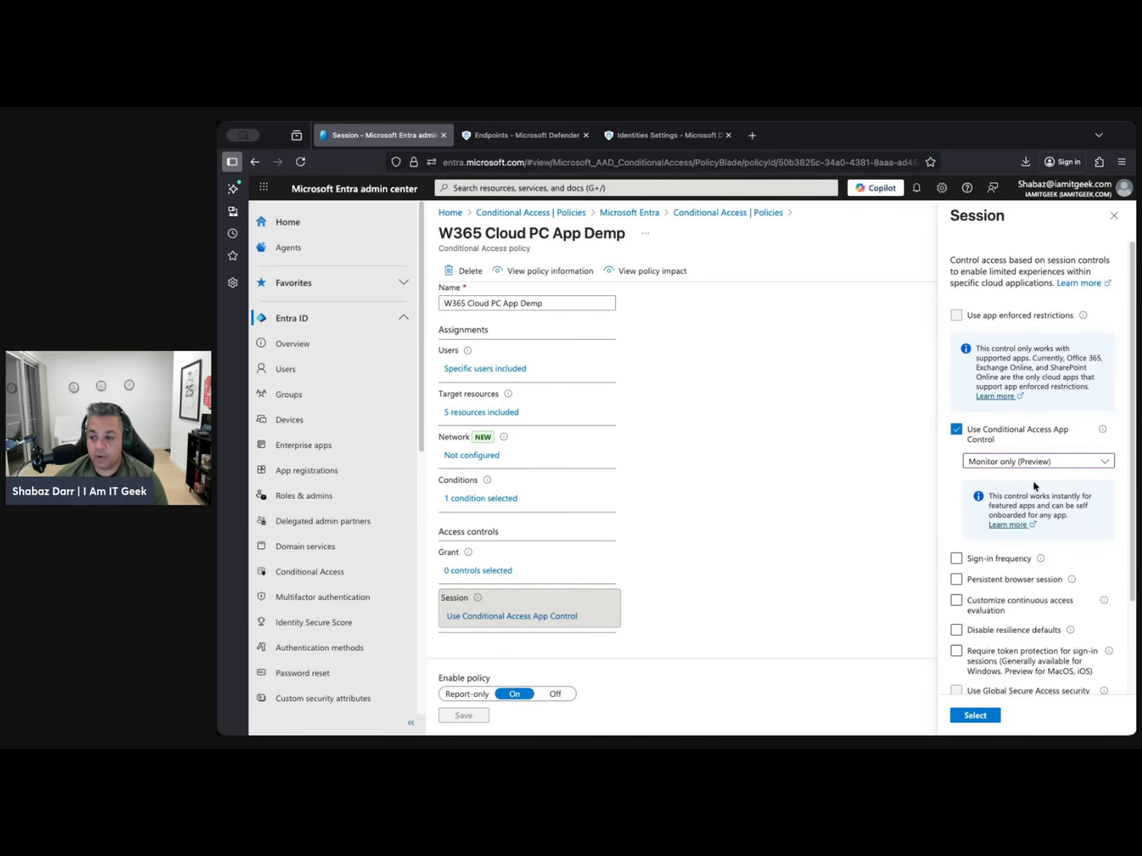
pyautogui.click(974, 716)
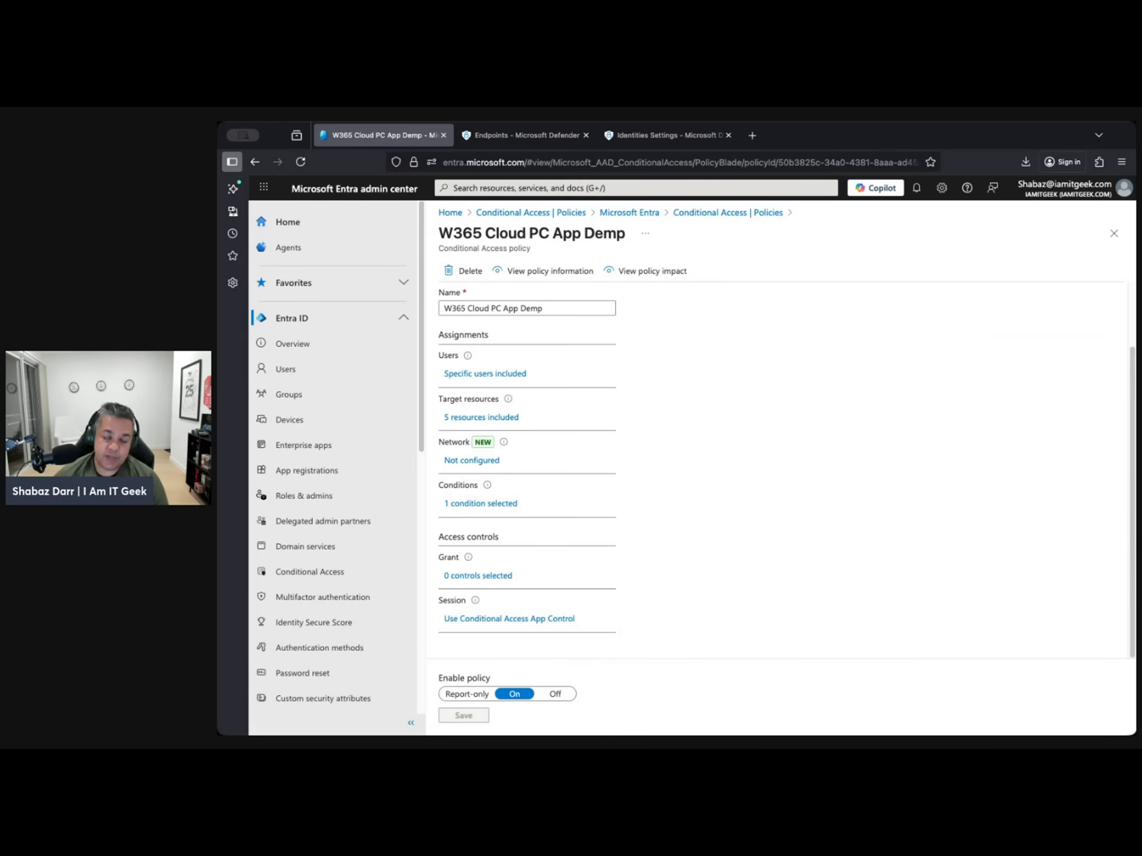
# Return to the Defender portal and open the Cloud app catalog
pyautogui.click(539, 141)
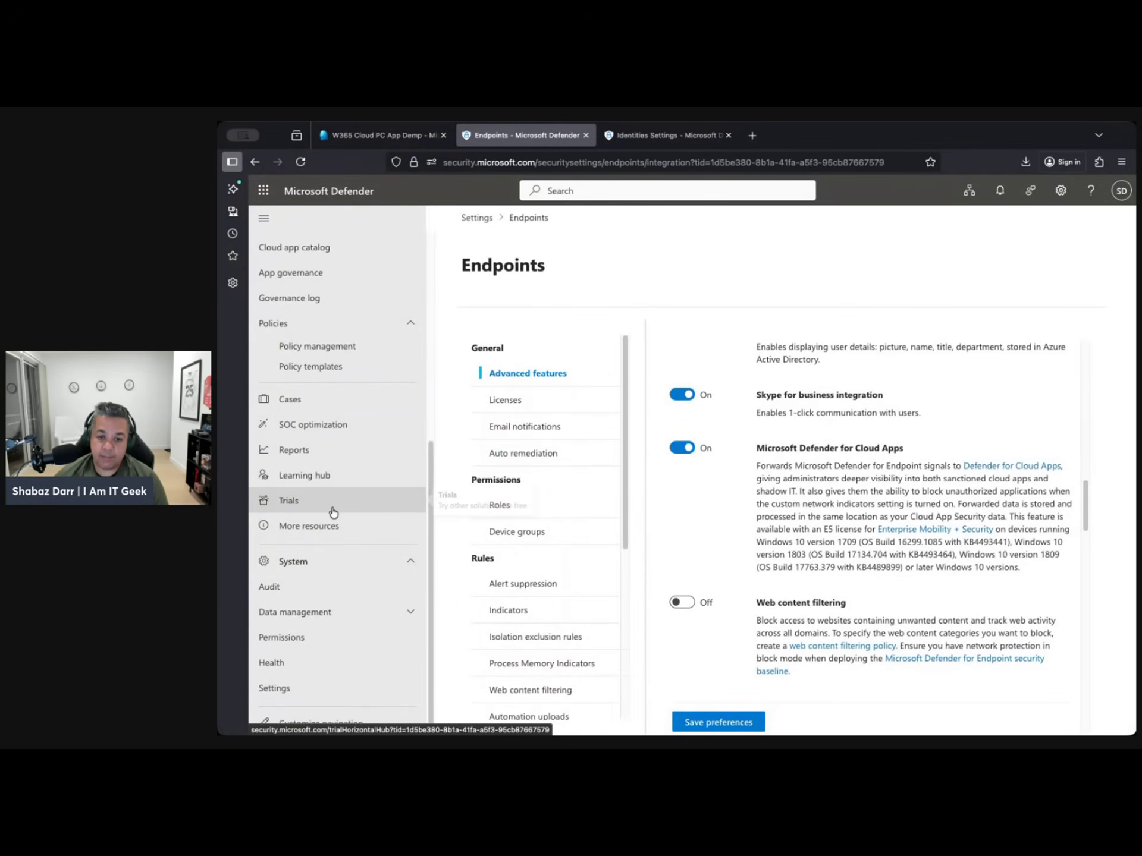
pyautogui.scroll(3, 333, 506)
pyautogui.click(300, 424)
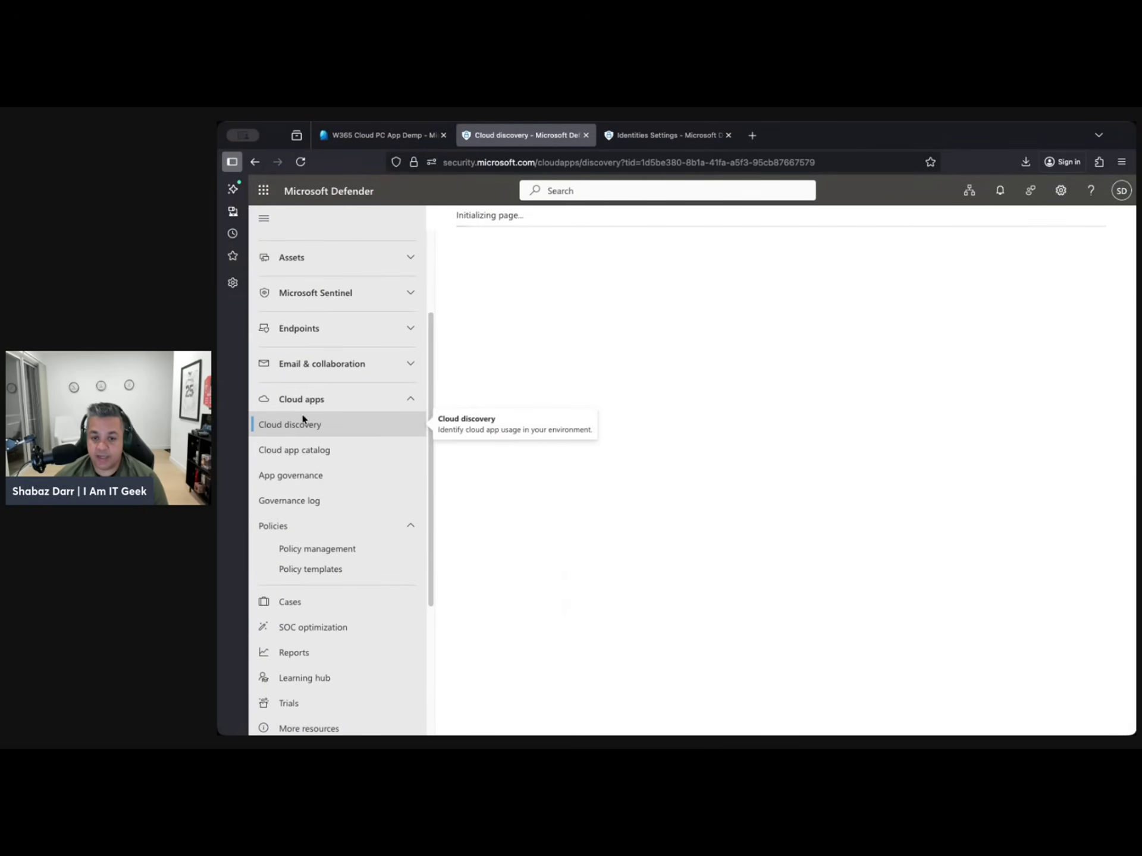
pyautogui.click(292, 453)
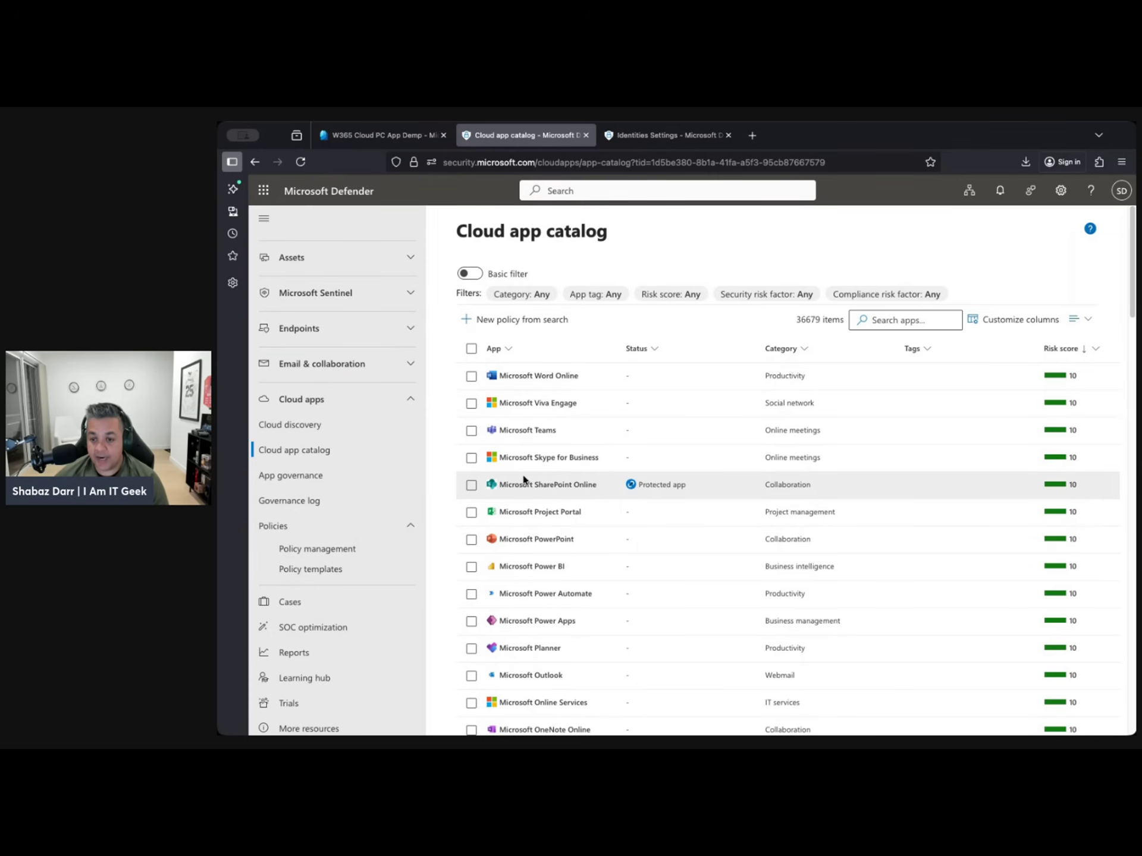
# Scroll the catalog's Microsoft apps to see which are protected or unsanctioned
pyautogui.scroll(-1, 692, 500)
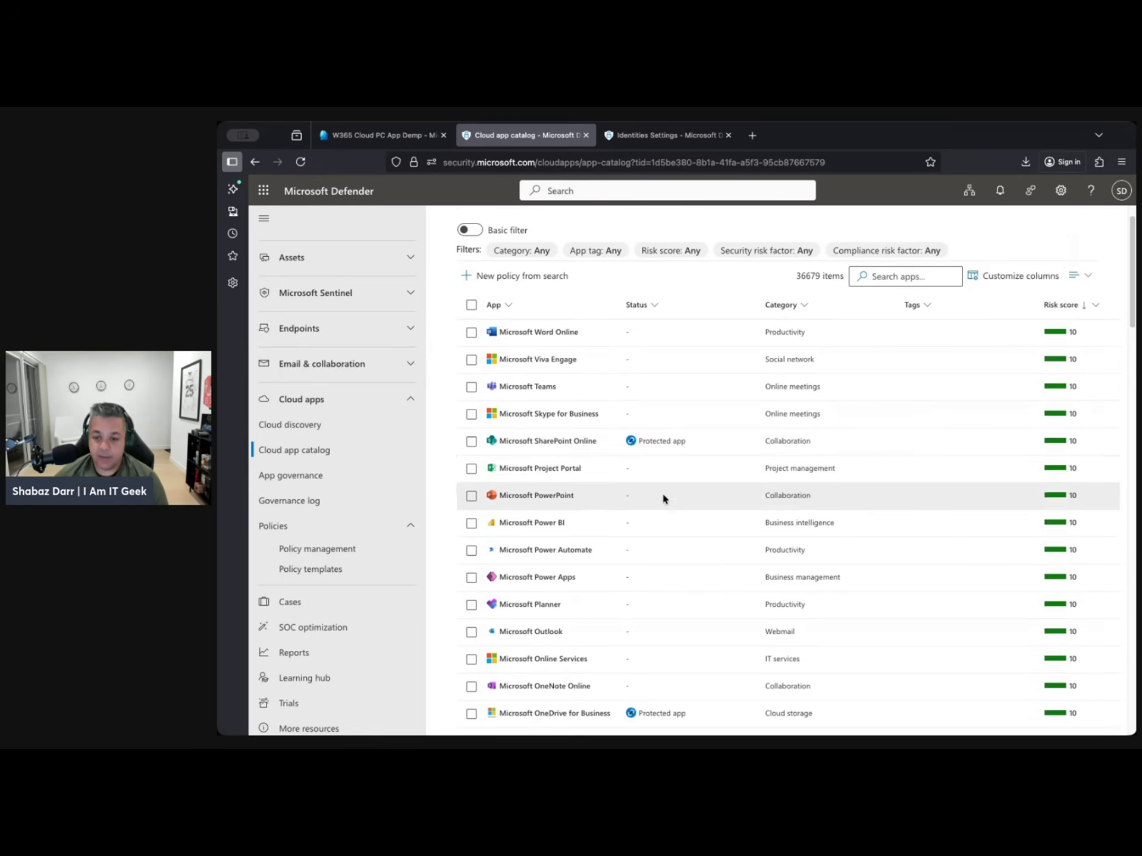
pyautogui.scroll(-3, 687, 450)
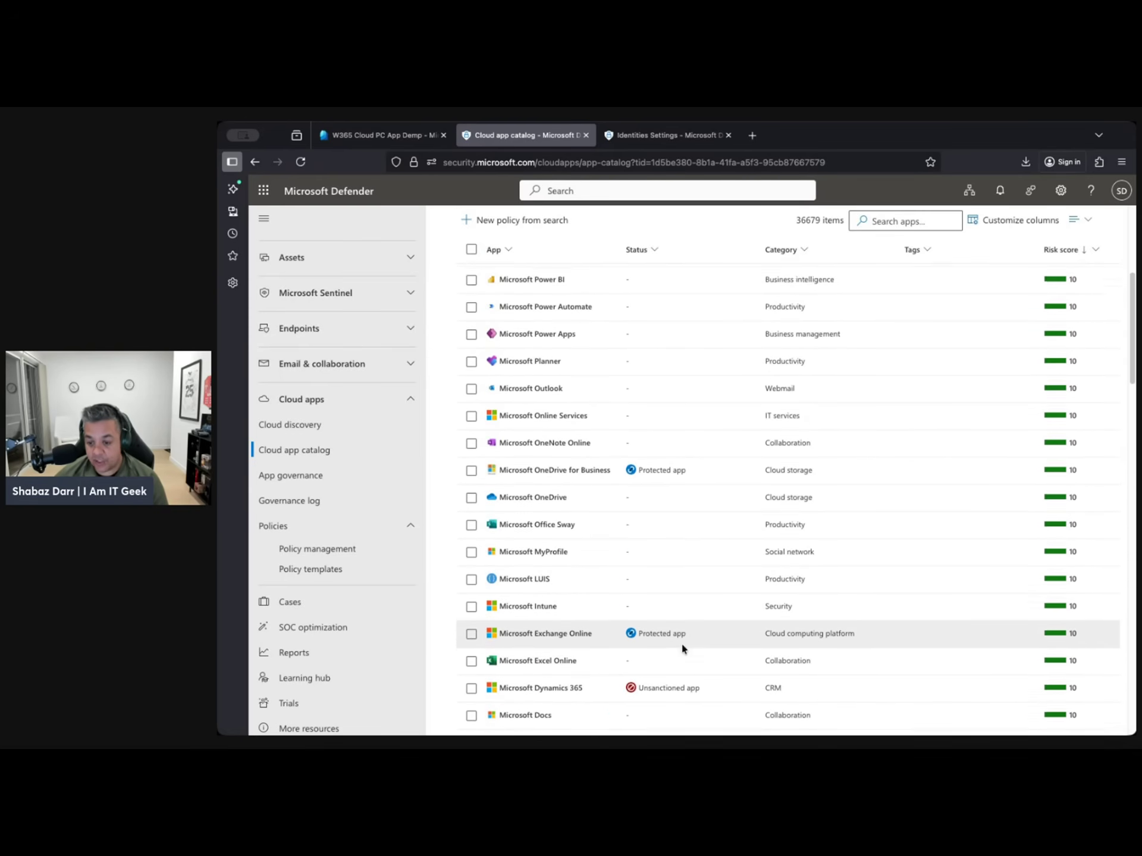
pyautogui.scroll(-1, 682, 646)
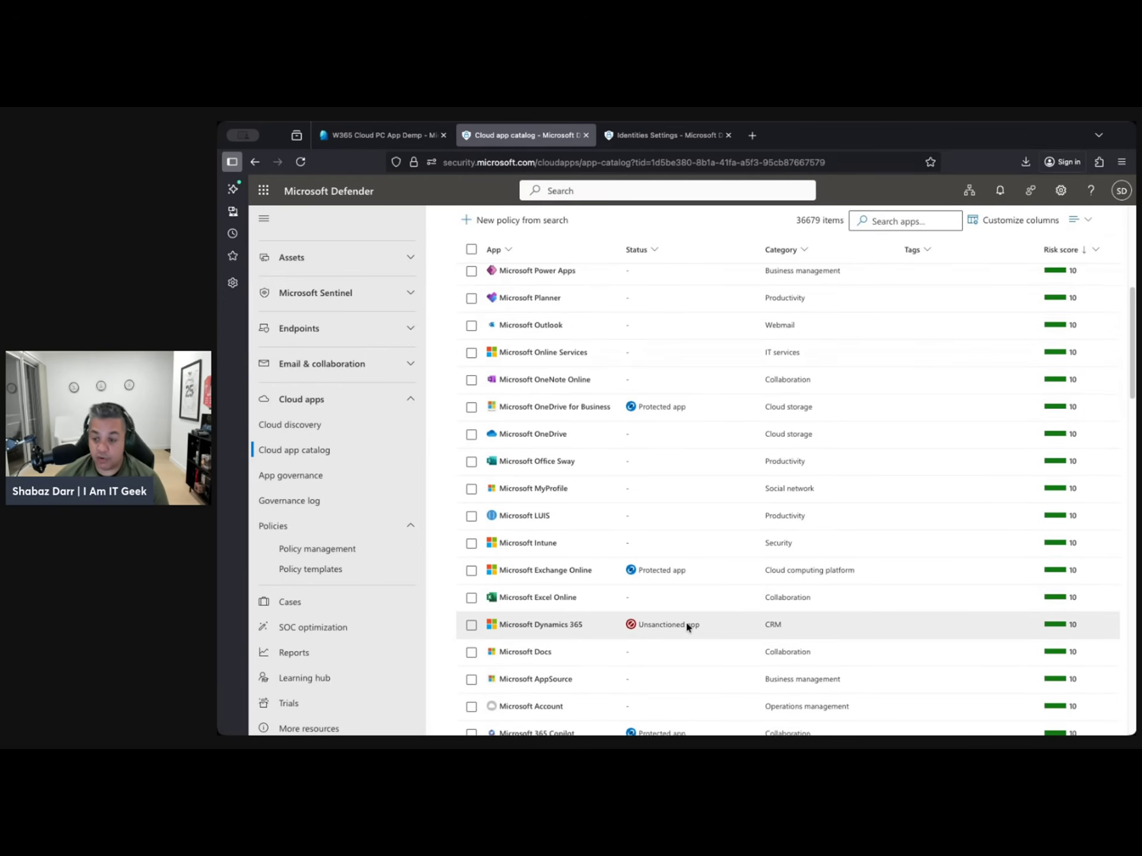
pyautogui.scroll(-3, 685, 622)
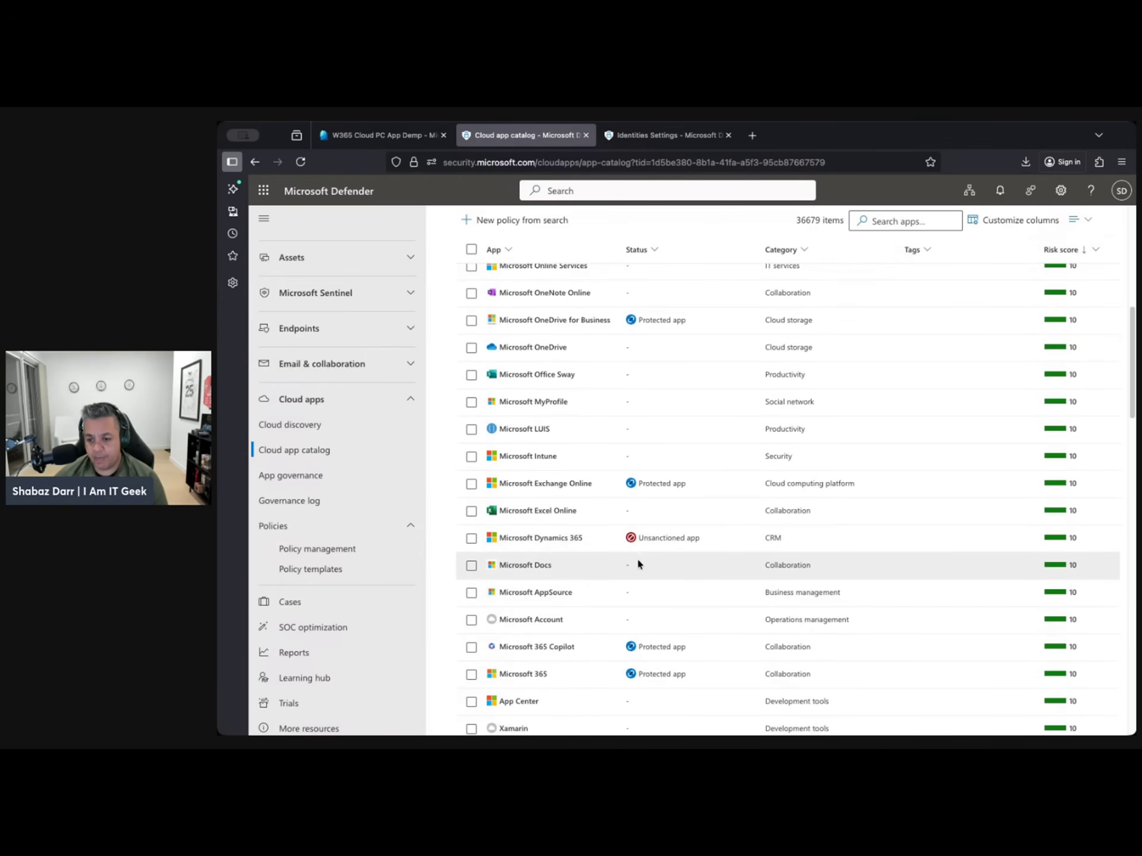
pyautogui.scroll(-1, 637, 568)
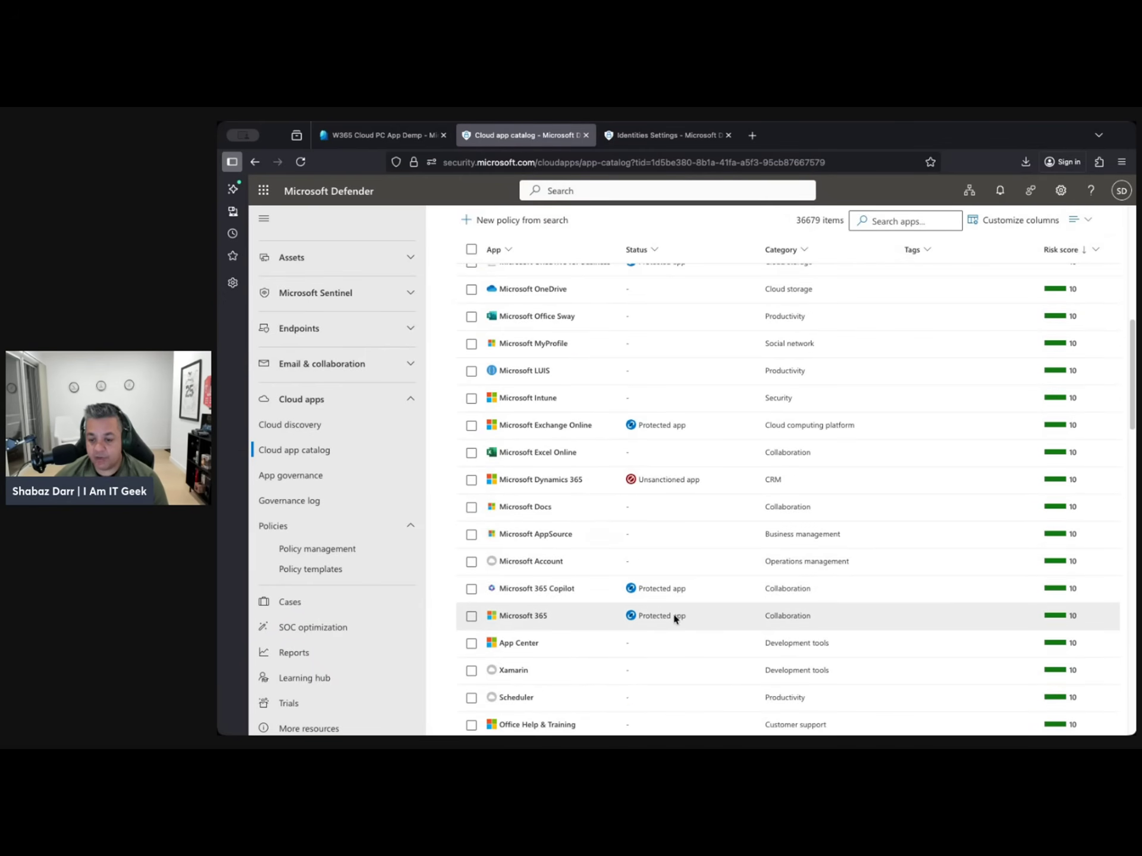
pyautogui.scroll(15, 660, 610)
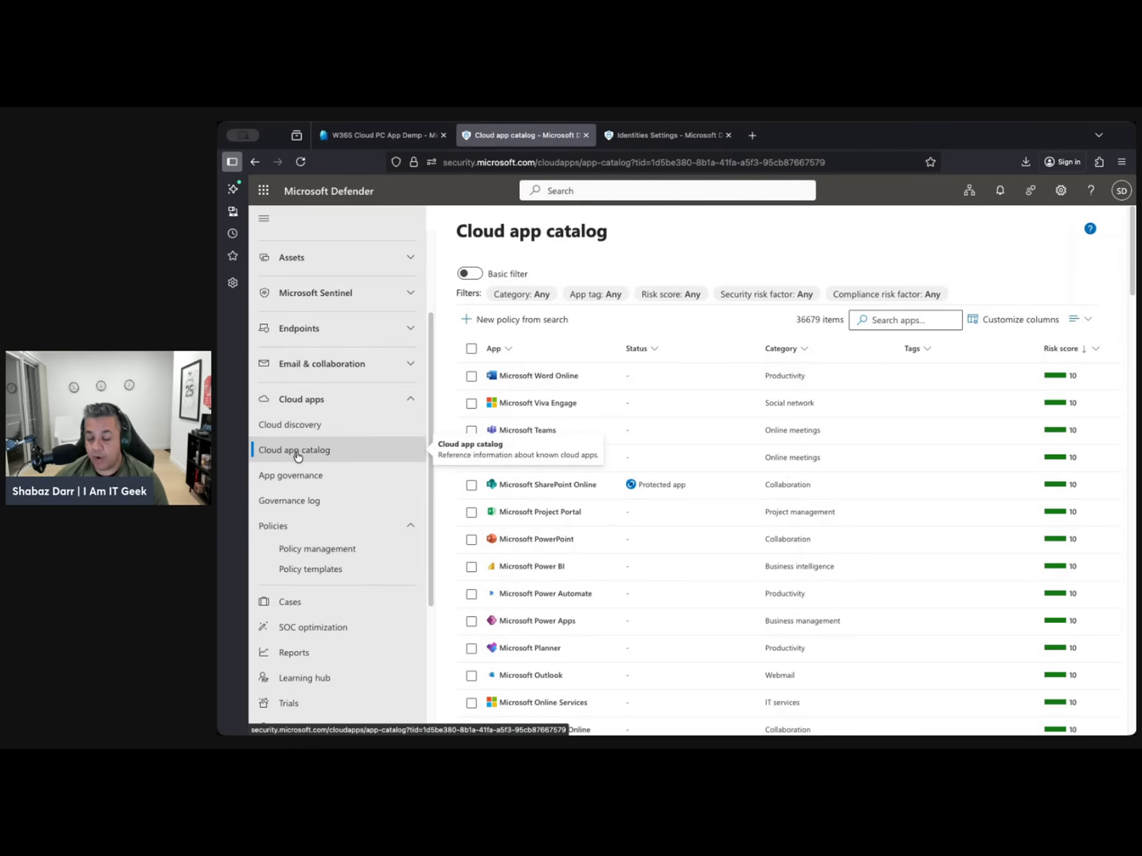
# Open the first Cloud PC in Cloud Discovery's Devices list, showing 19 apps and 0 risky
pyautogui.click(322, 430)
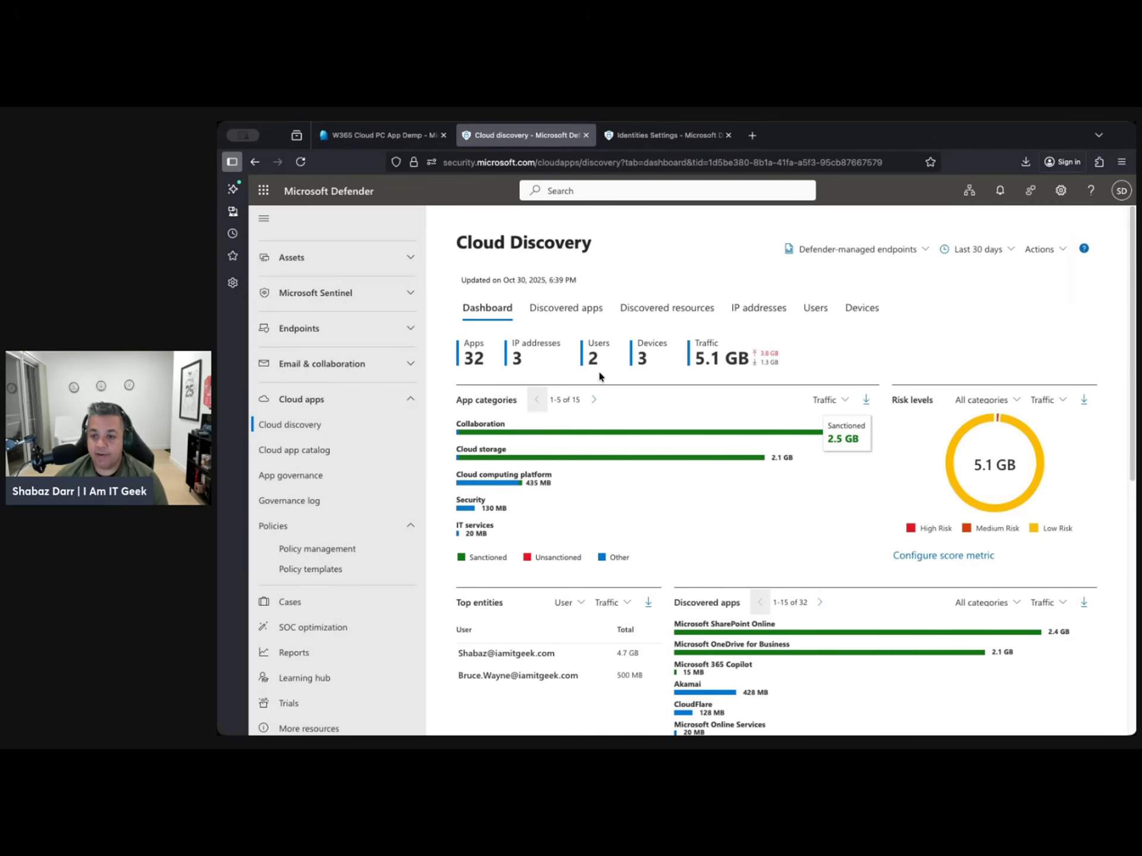
pyautogui.click(860, 312)
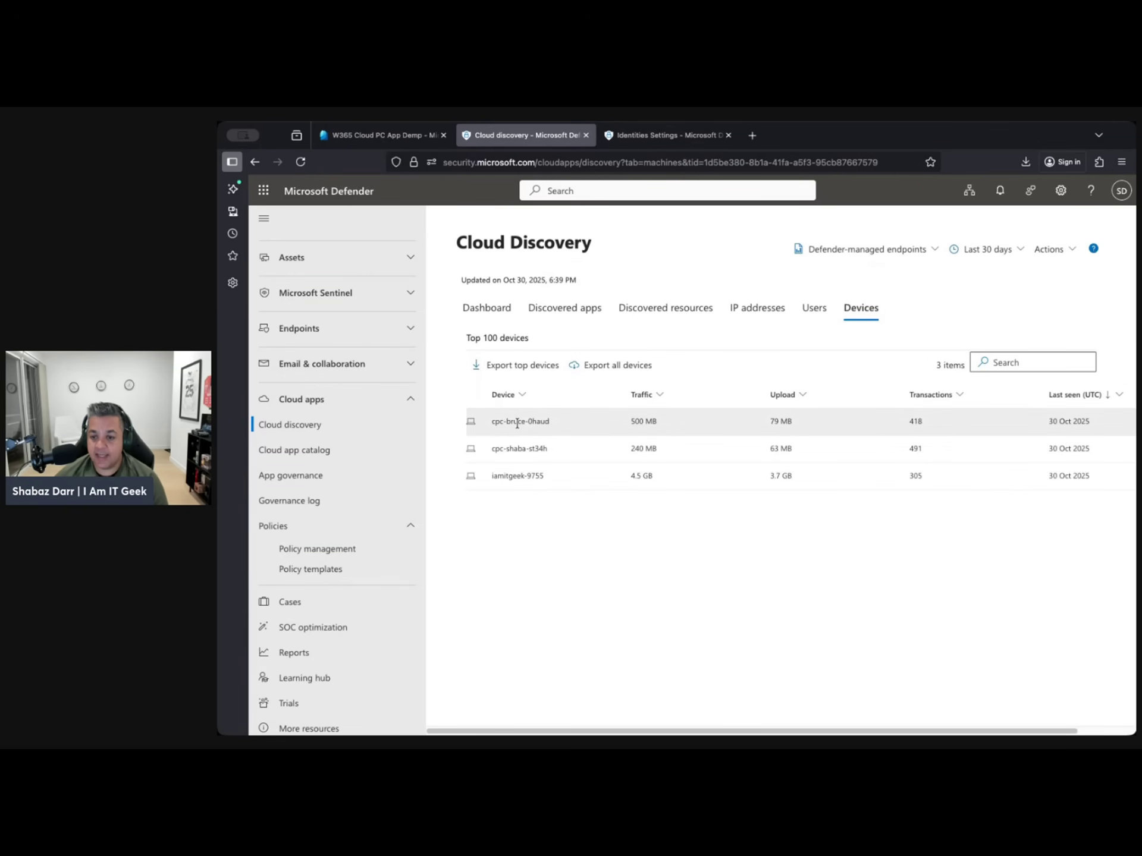
pyautogui.click(517, 423)
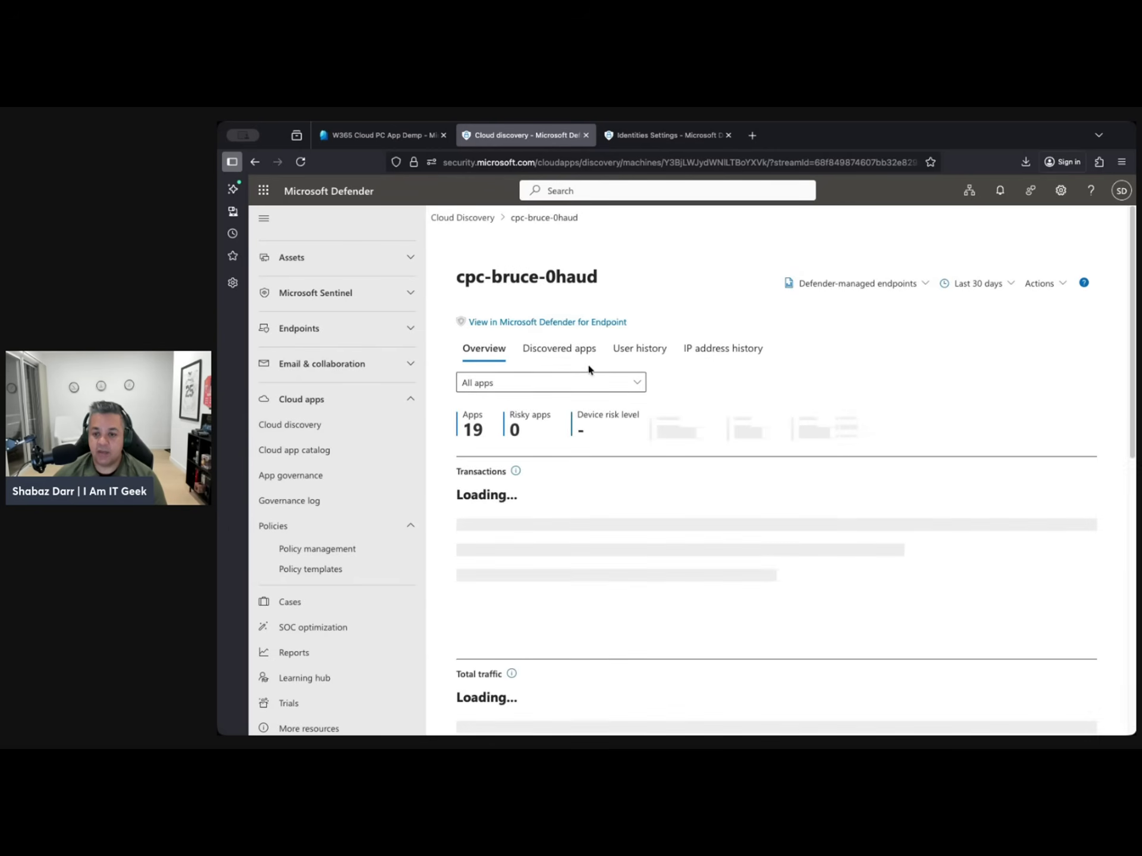
# List the Cloud PC's 32 discovered apps, several tagged Sanctioned and protected
pyautogui.click(543, 355)
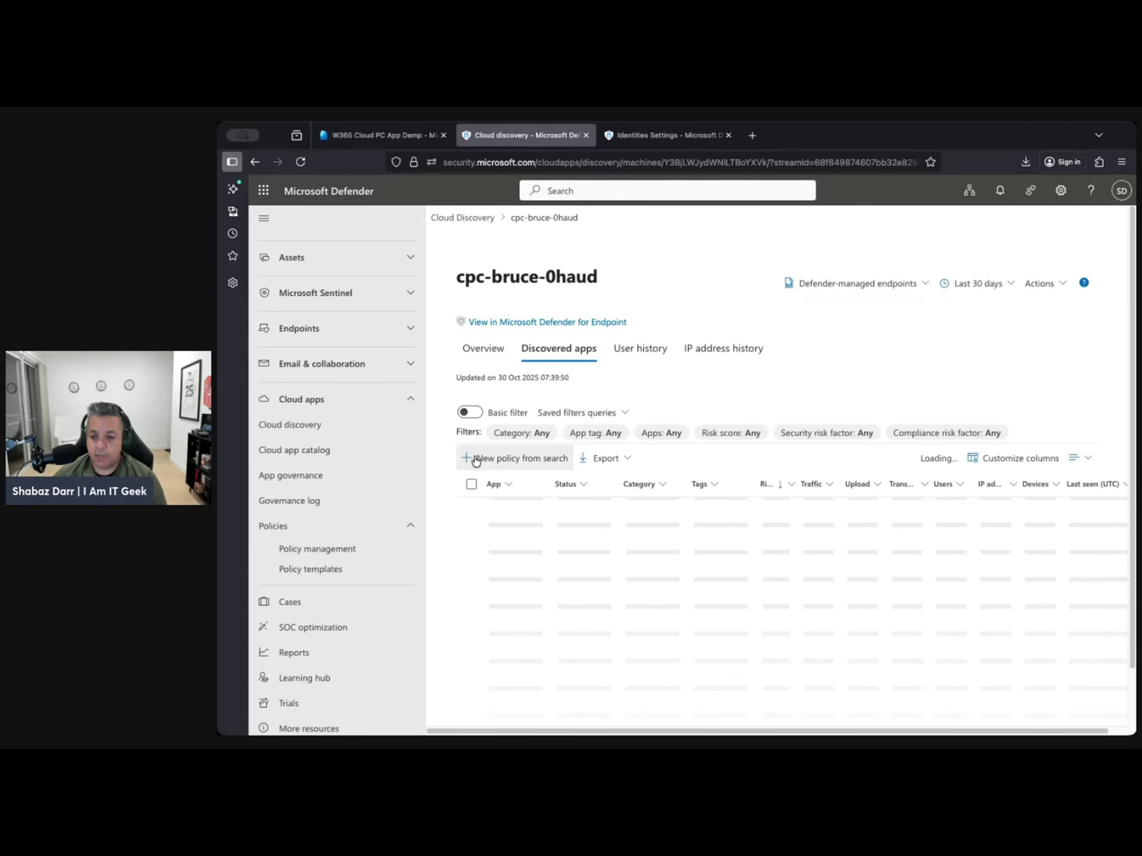
pyautogui.scroll(-1, 641, 531)
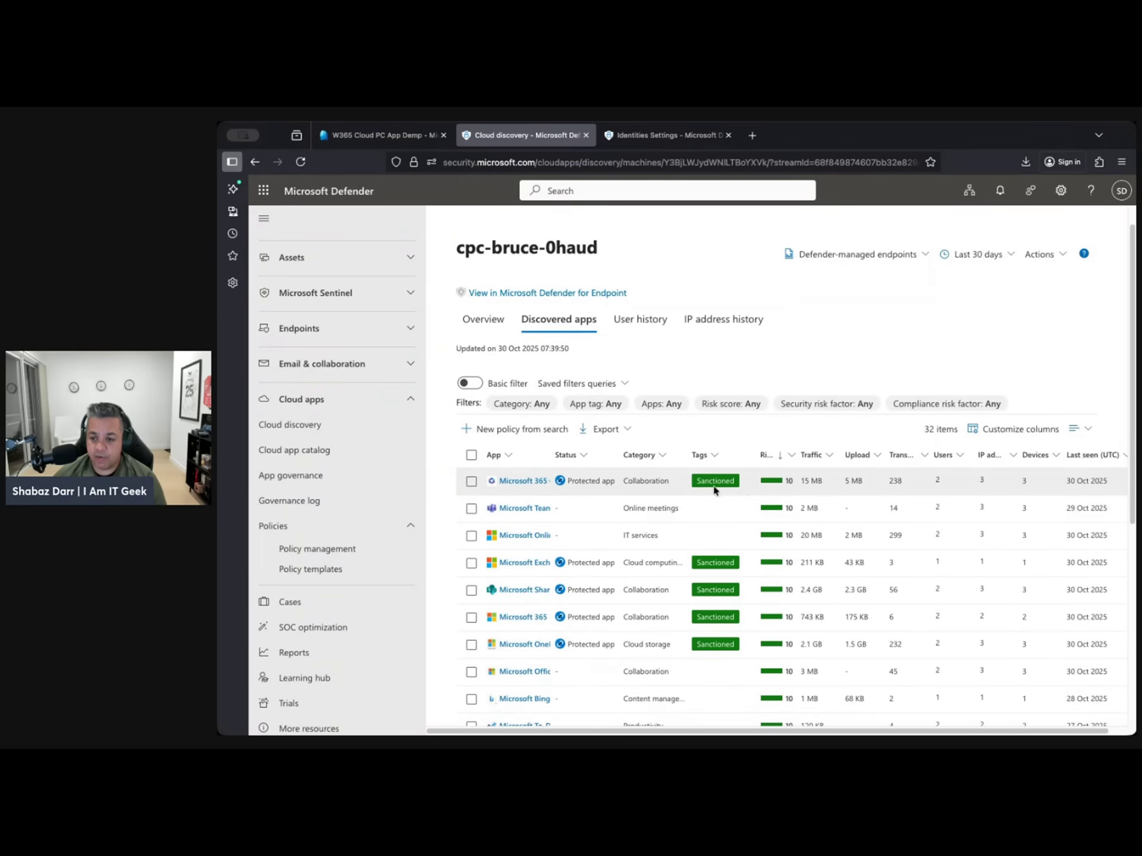
pyautogui.scroll(-6, 743, 487)
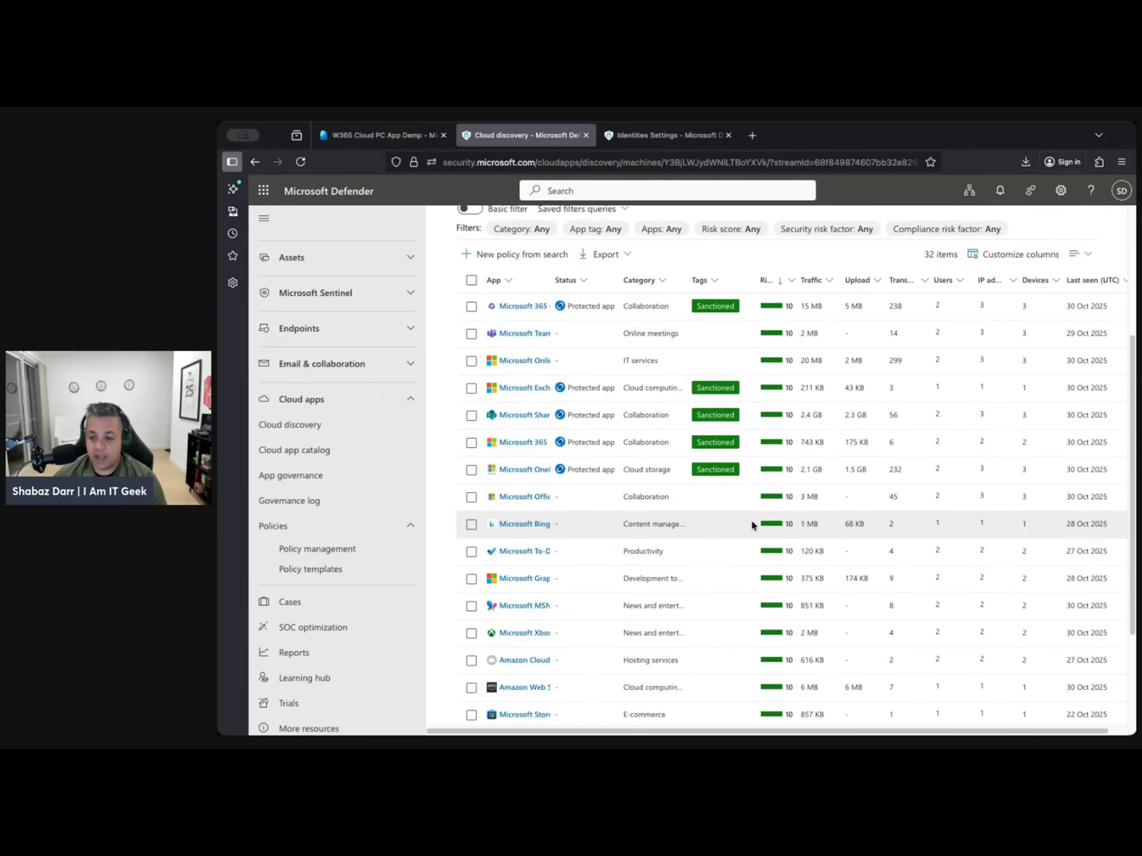
pyautogui.scroll(3, 749, 545)
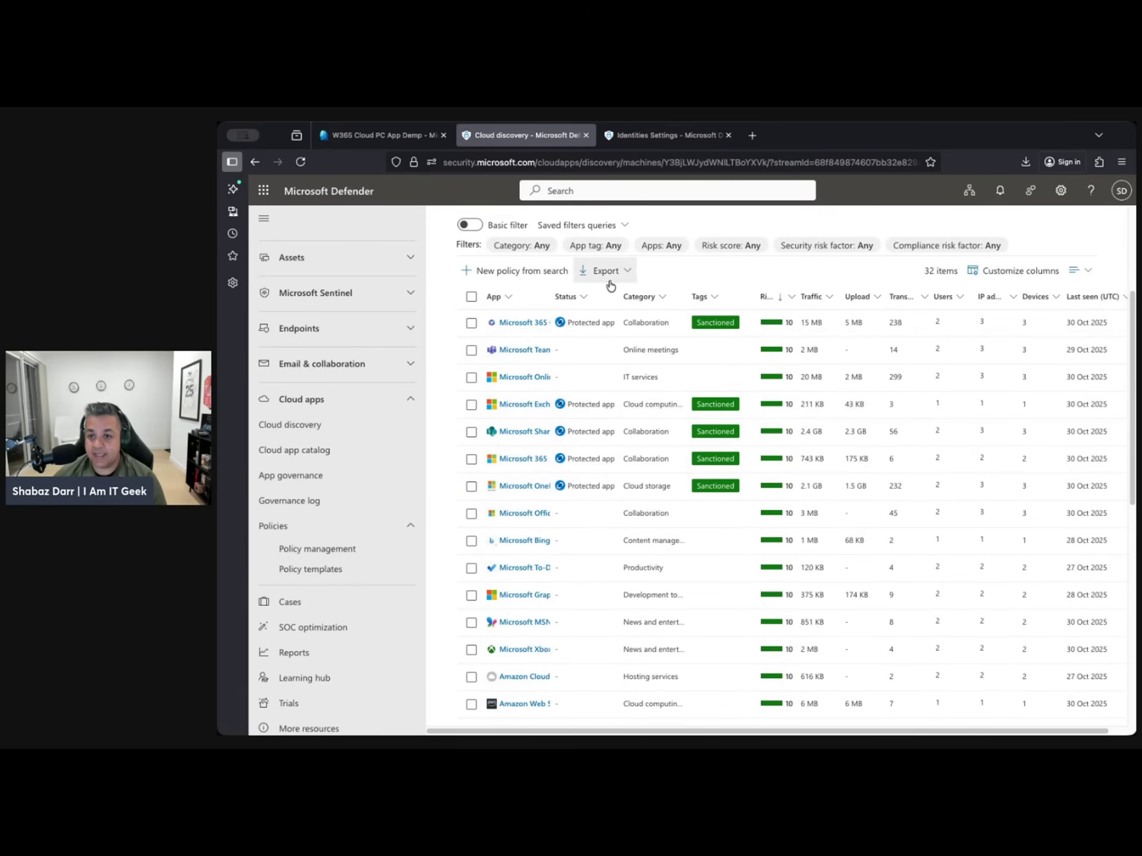
pyautogui.scroll(3, 611, 286)
# Check the device's user history and IP address history, then return to discovered apps
pyautogui.click(657, 351)
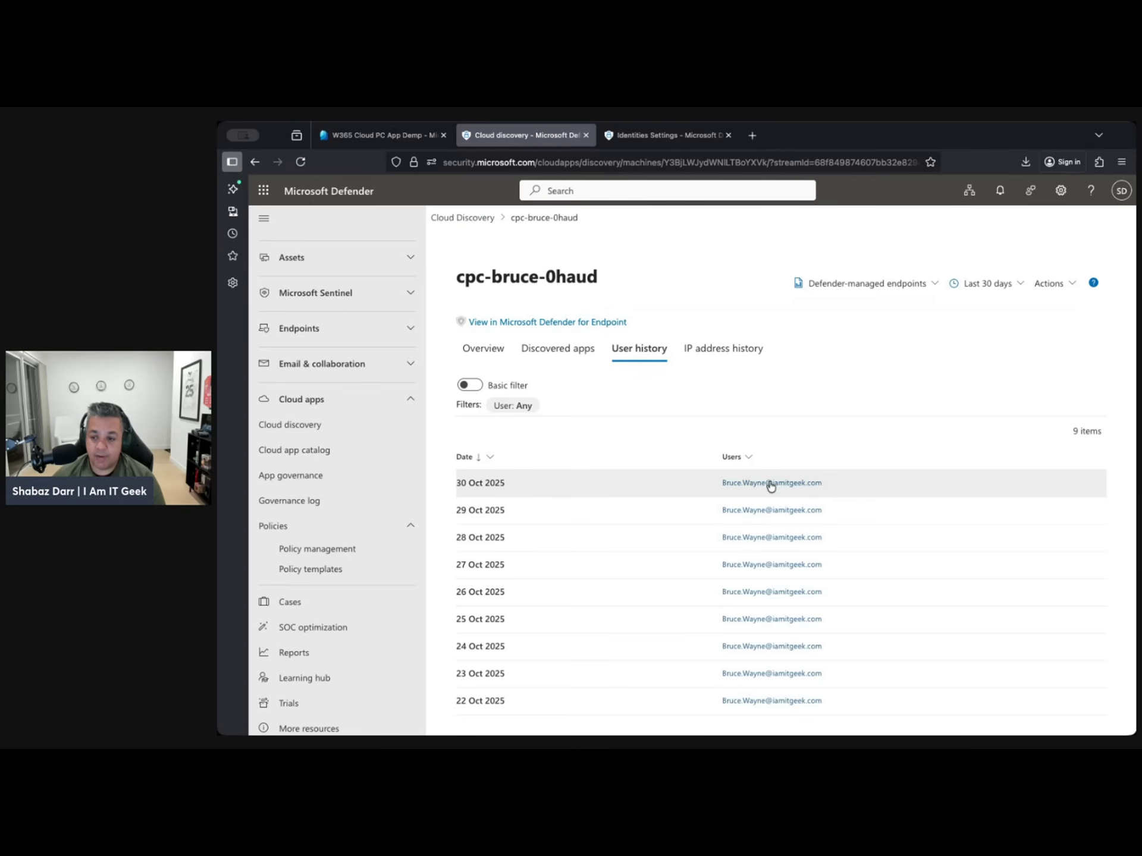
pyautogui.click(743, 348)
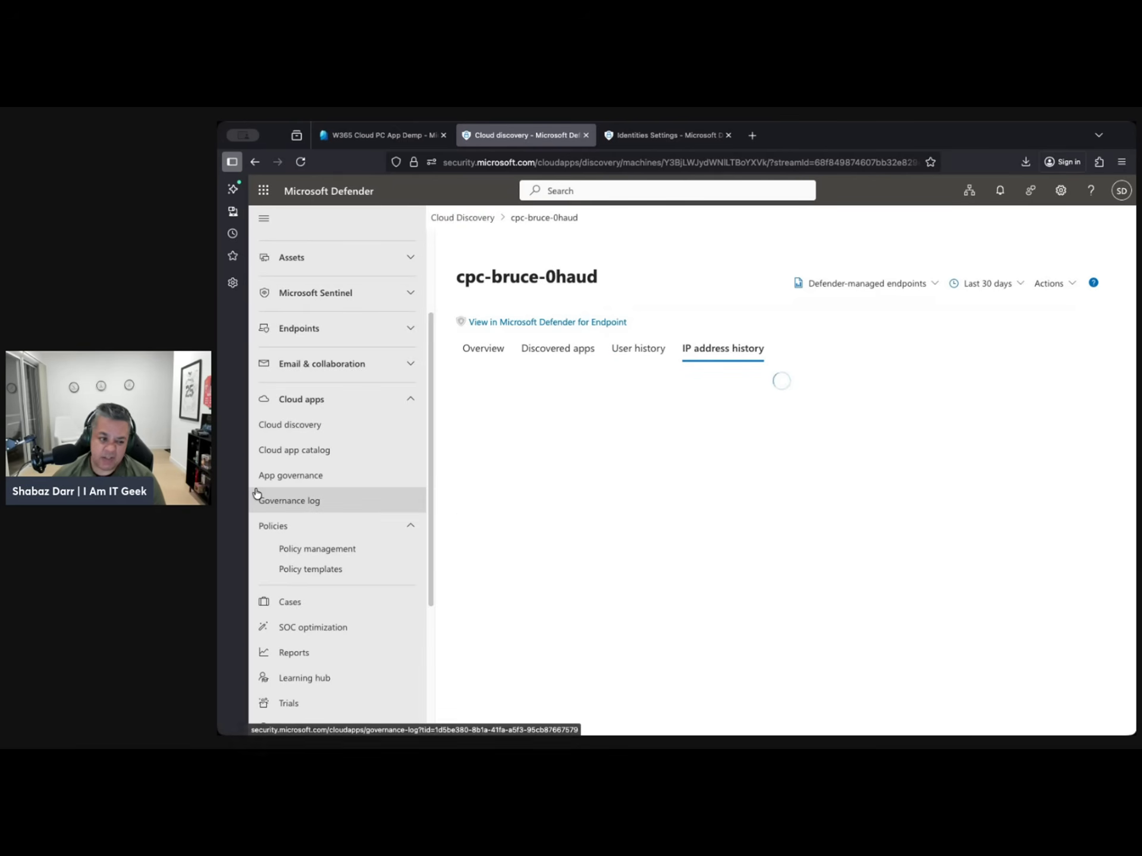
pyautogui.click(541, 349)
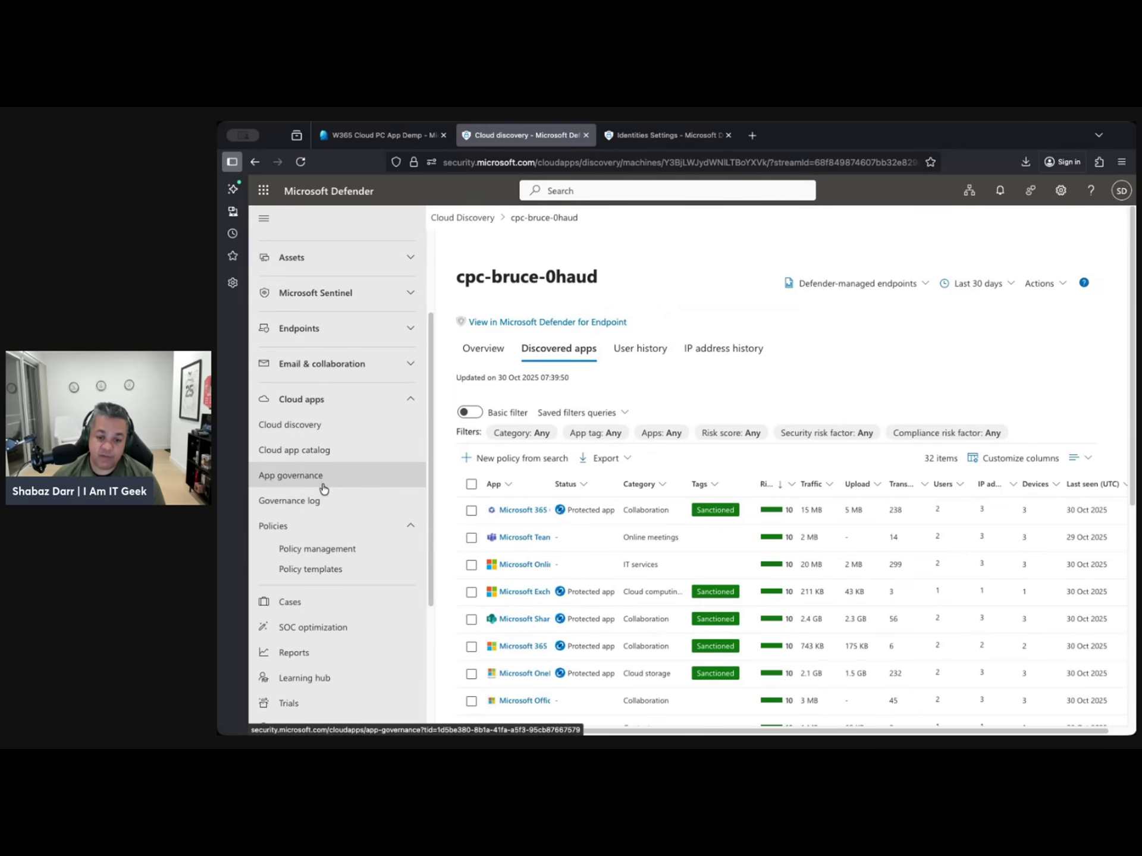
# Browse Policy templates, then filter policies to Shadow IT and list the creatable policy types
pyautogui.click(319, 550)
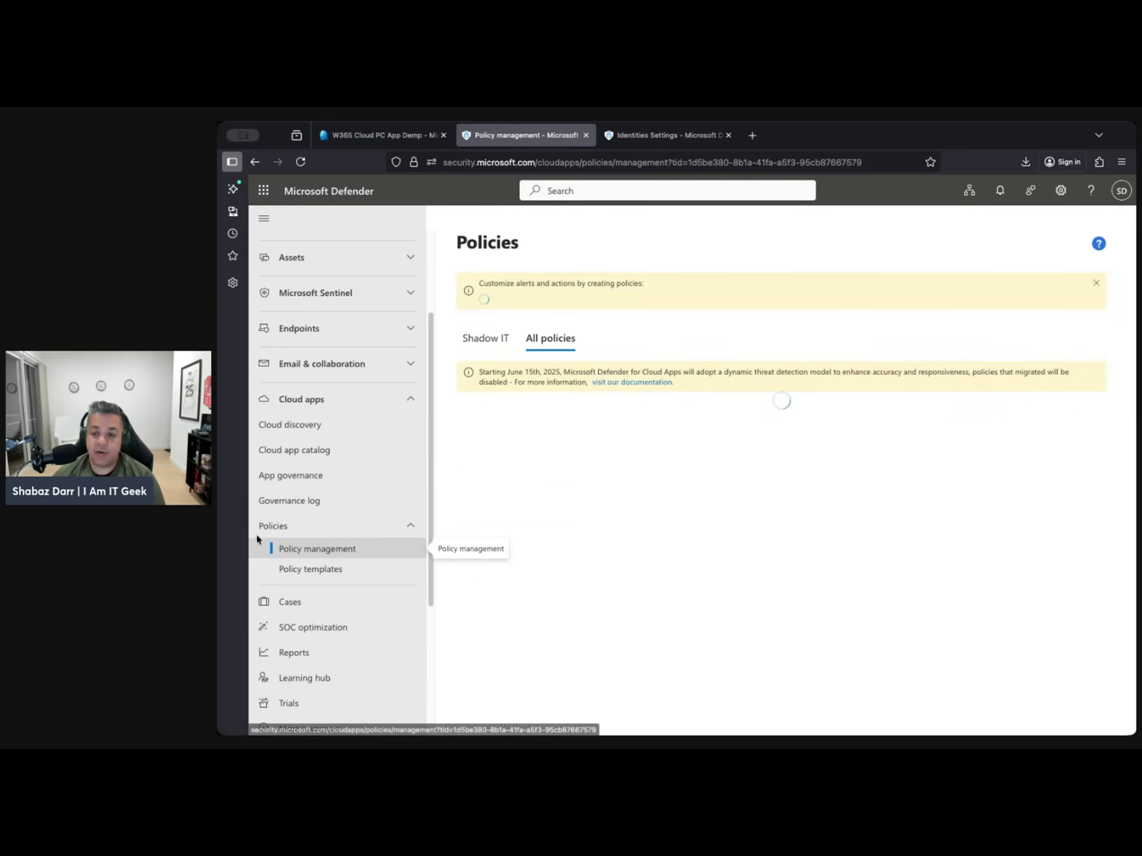
pyautogui.click(304, 570)
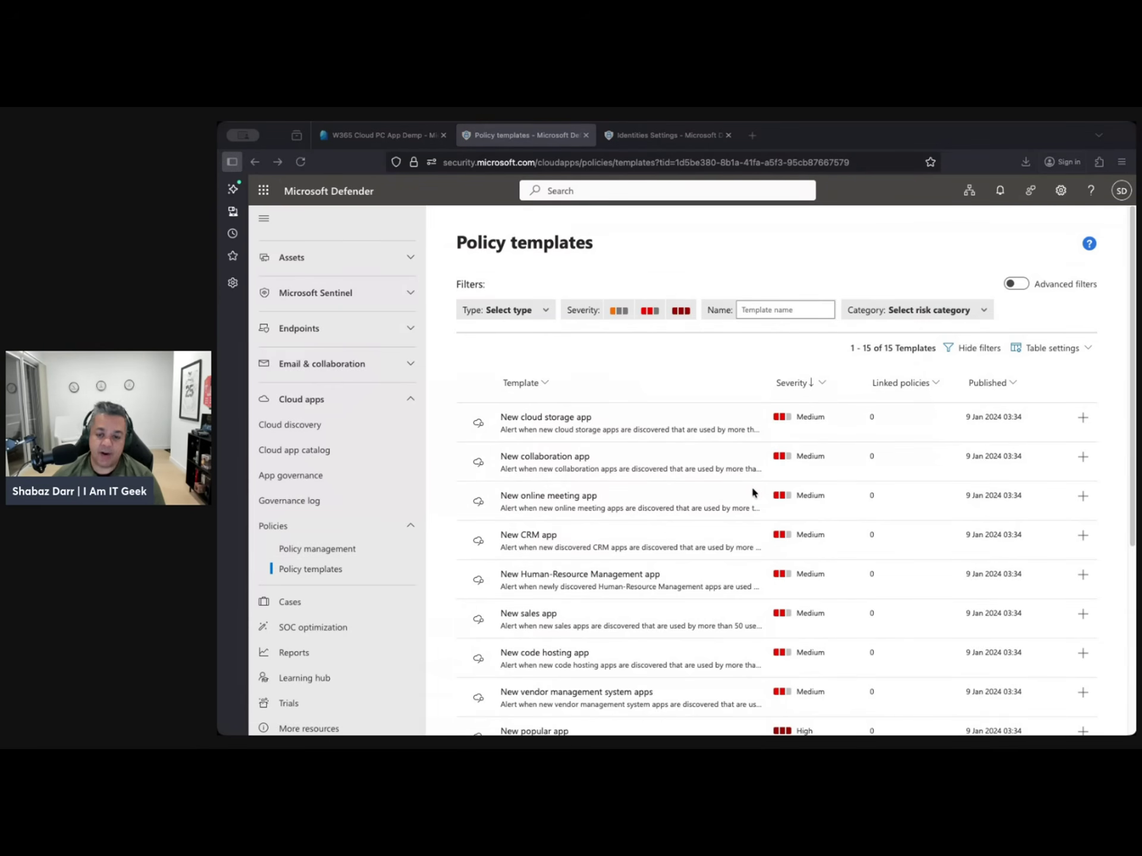
pyautogui.click(307, 548)
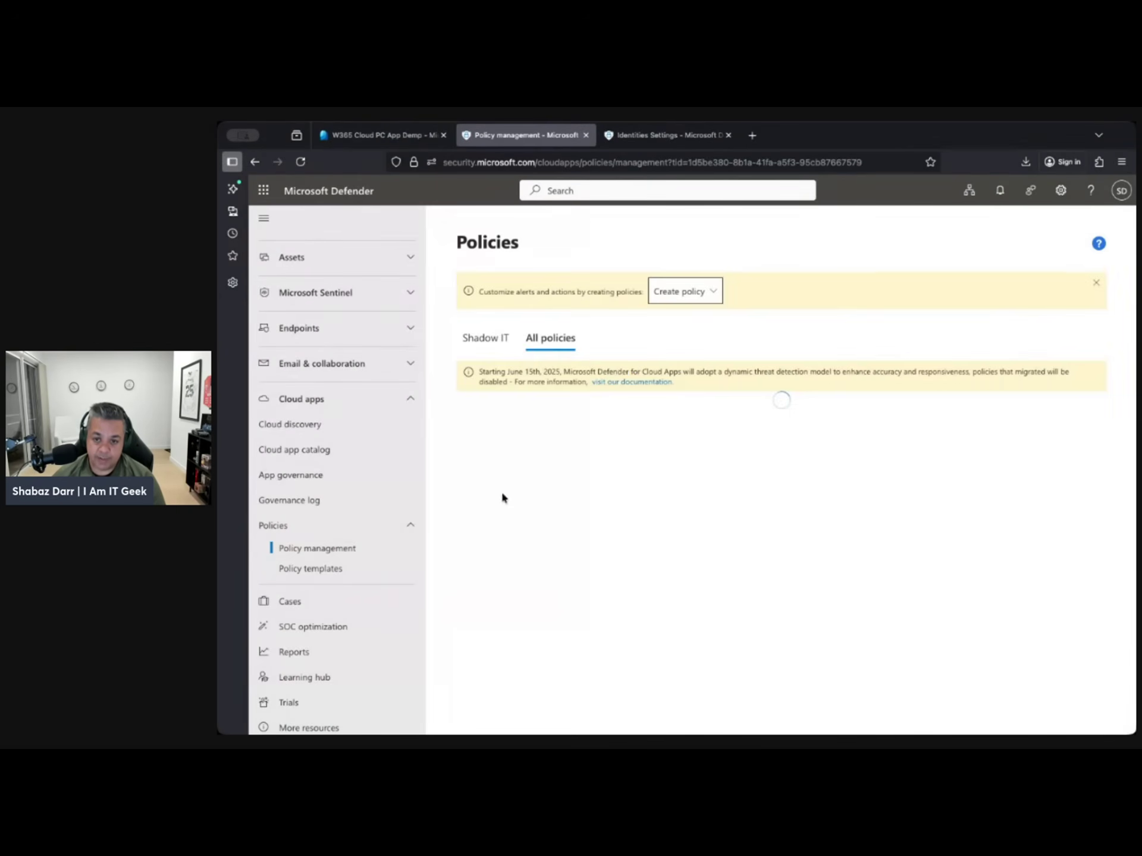
pyautogui.click(485, 338)
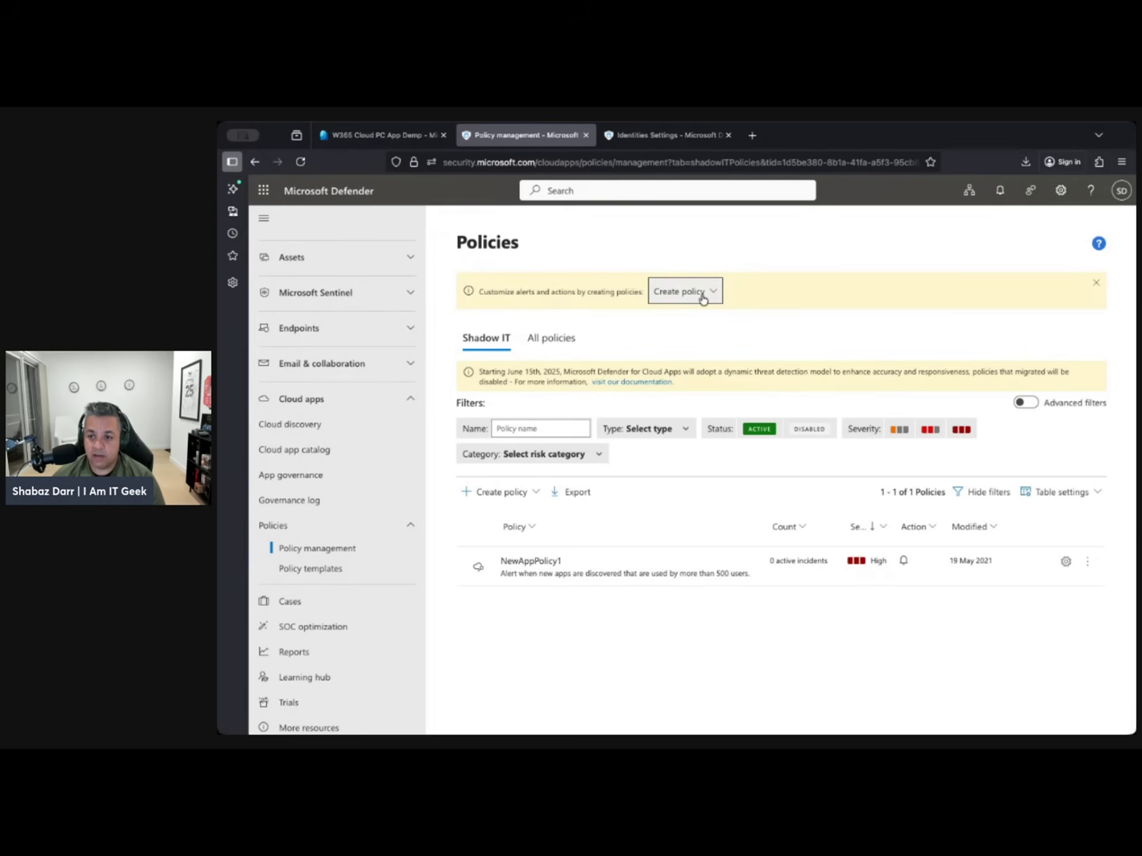
pyautogui.click(531, 491)
# Start a new app discovery policy with No template and scroll through its form
pyautogui.click(504, 517)
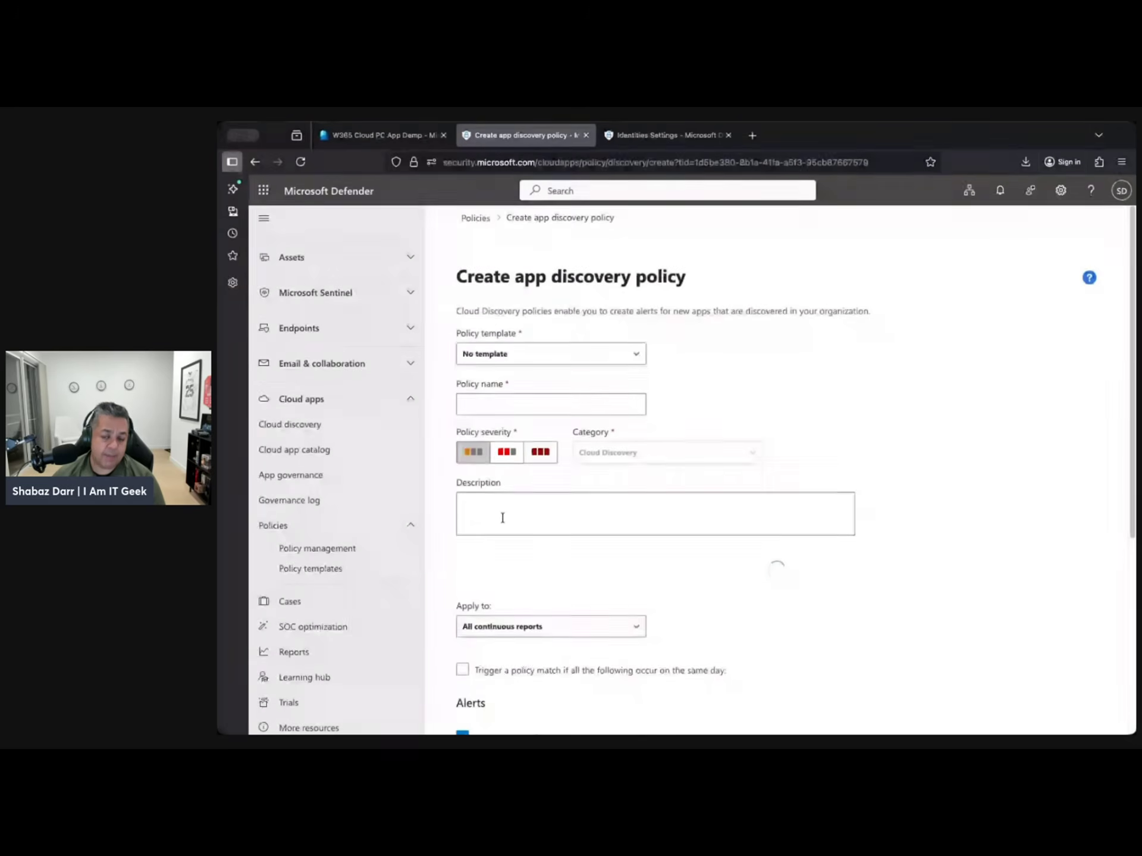
pyautogui.click(636, 358)
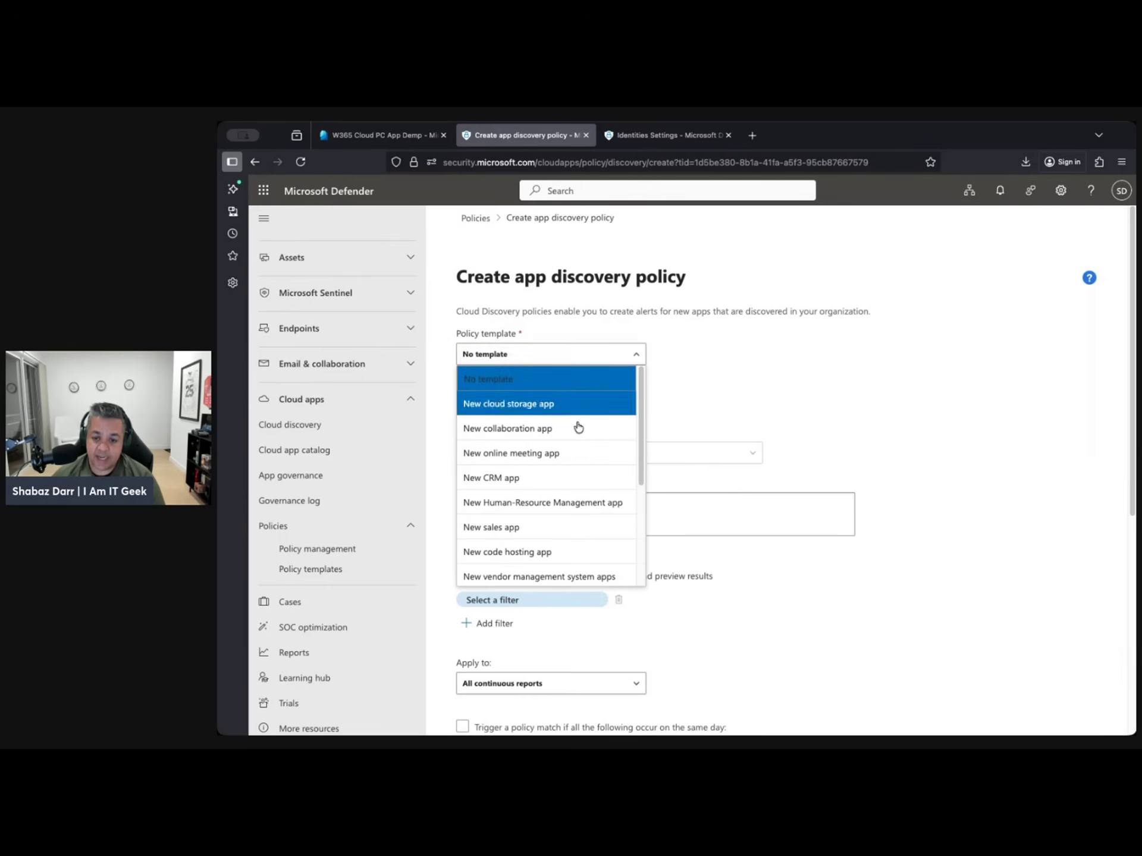
pyautogui.click(736, 402)
pyautogui.click(491, 401)
pyautogui.scroll(-1, 640, 416)
pyautogui.click(640, 416)
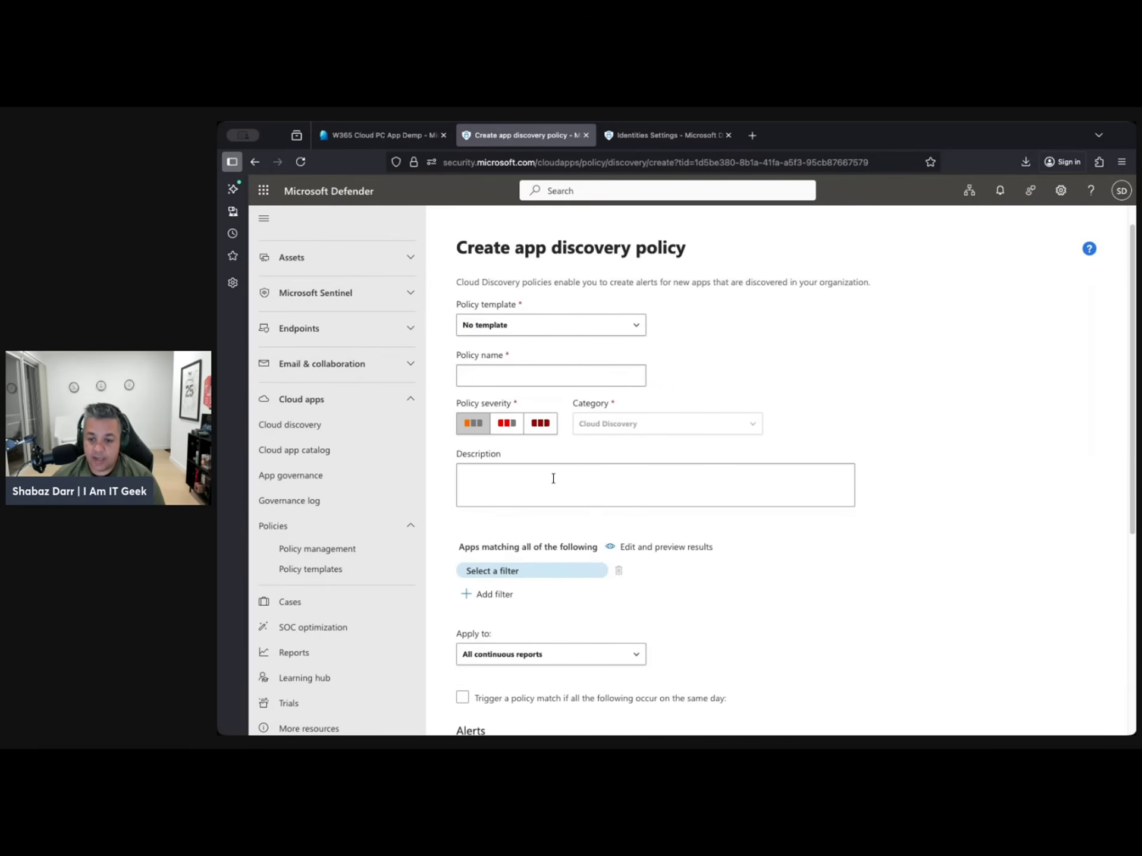
pyautogui.scroll(-2, 553, 476)
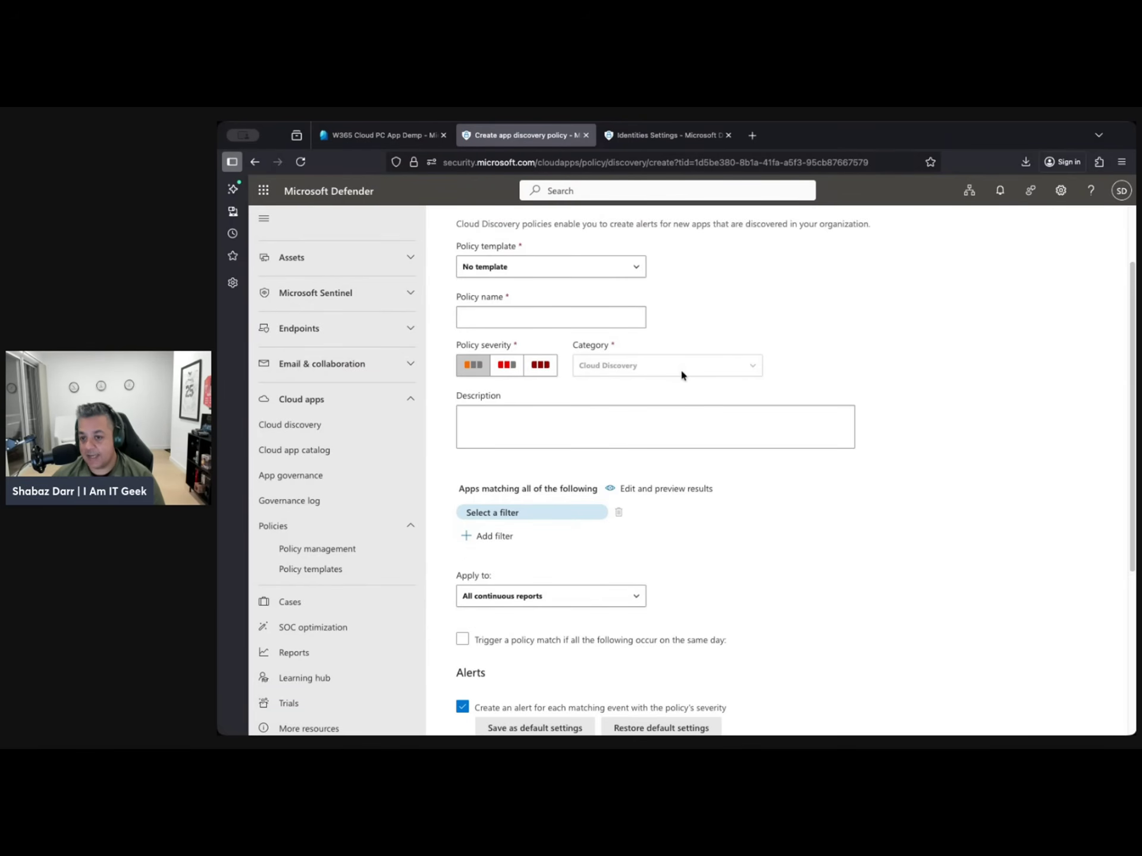
pyautogui.scroll(-2, 712, 509)
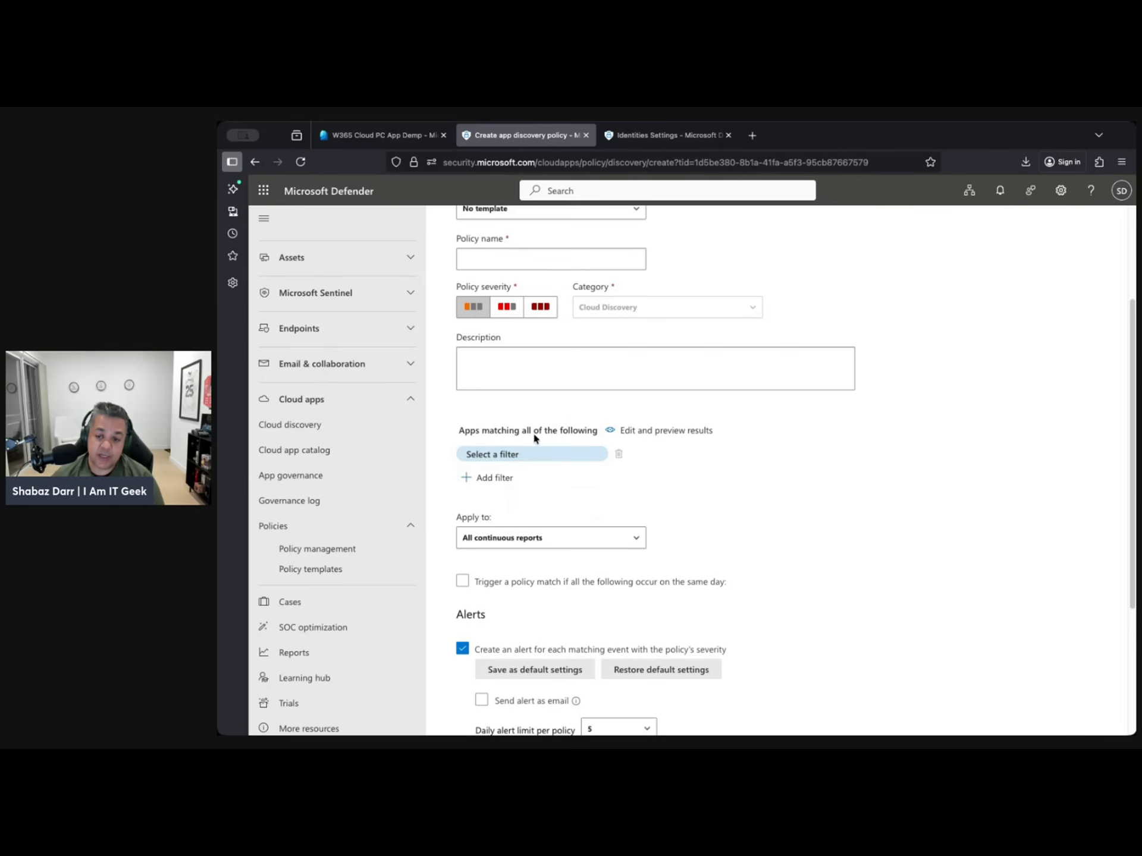
pyautogui.scroll(-2, 614, 473)
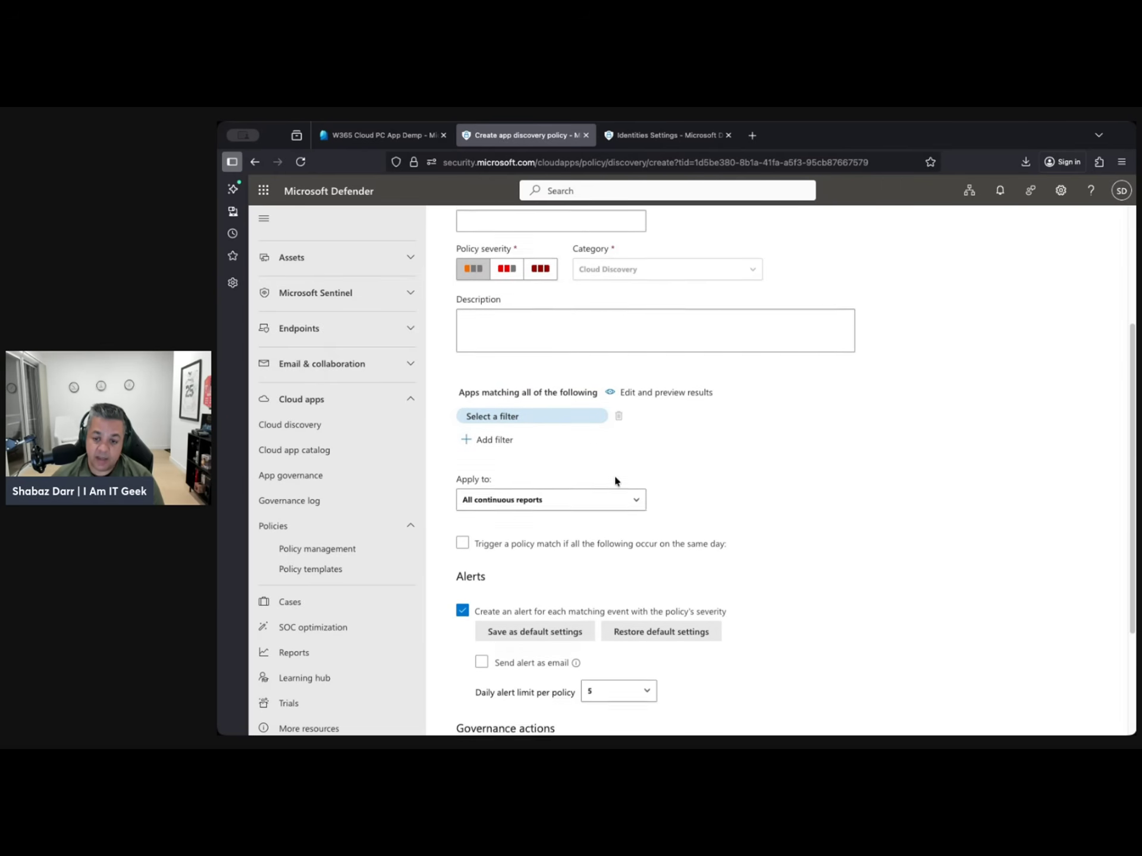
pyautogui.scroll(-2, 615, 480)
# Keep Apply to on All continuous reports and leave Tag app as unsanctioned unticked
pyautogui.click(636, 450)
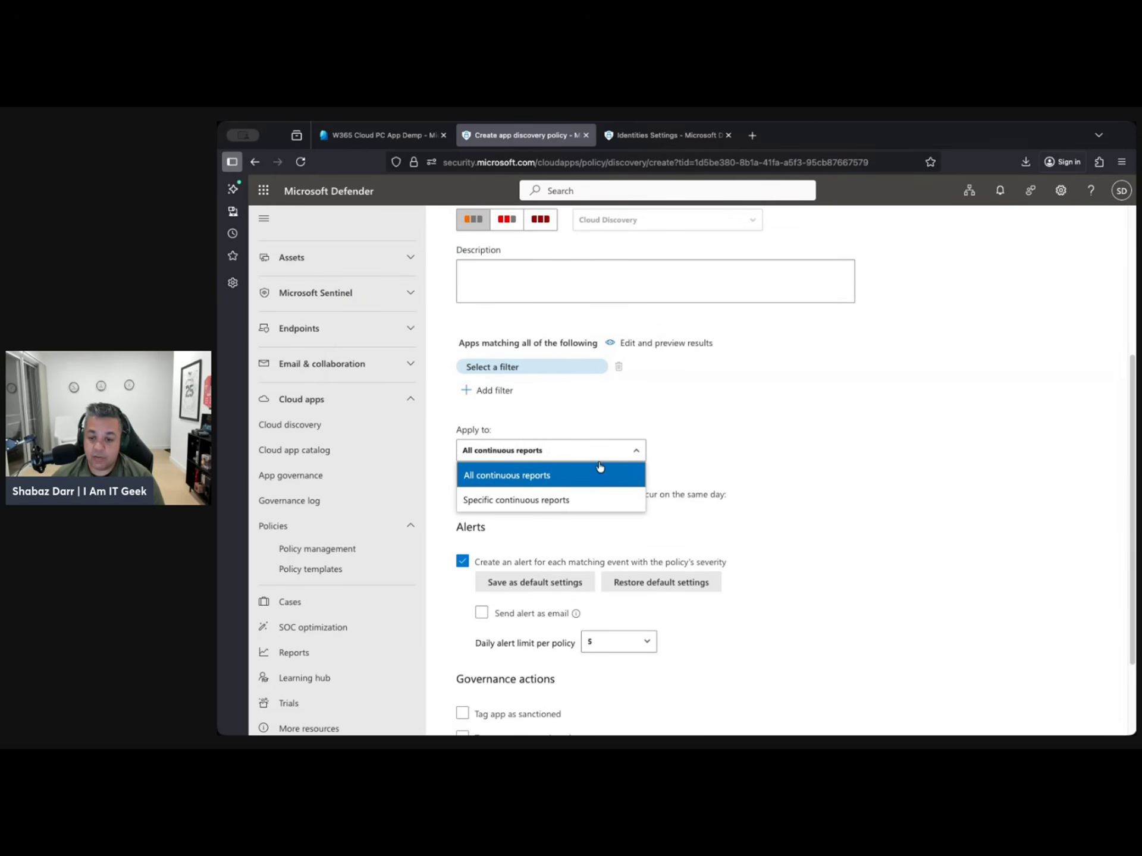
pyautogui.click(842, 487)
pyautogui.scroll(-2, 842, 487)
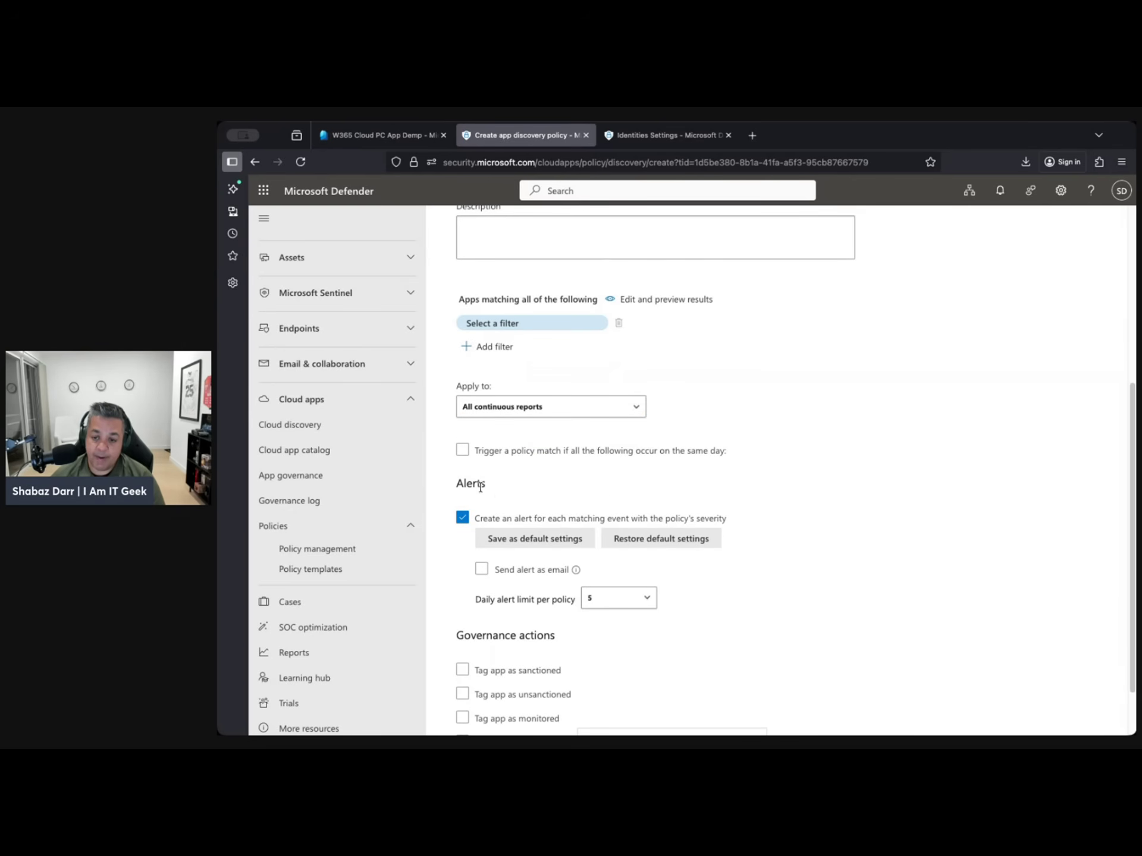
pyautogui.scroll(-3, 466, 456)
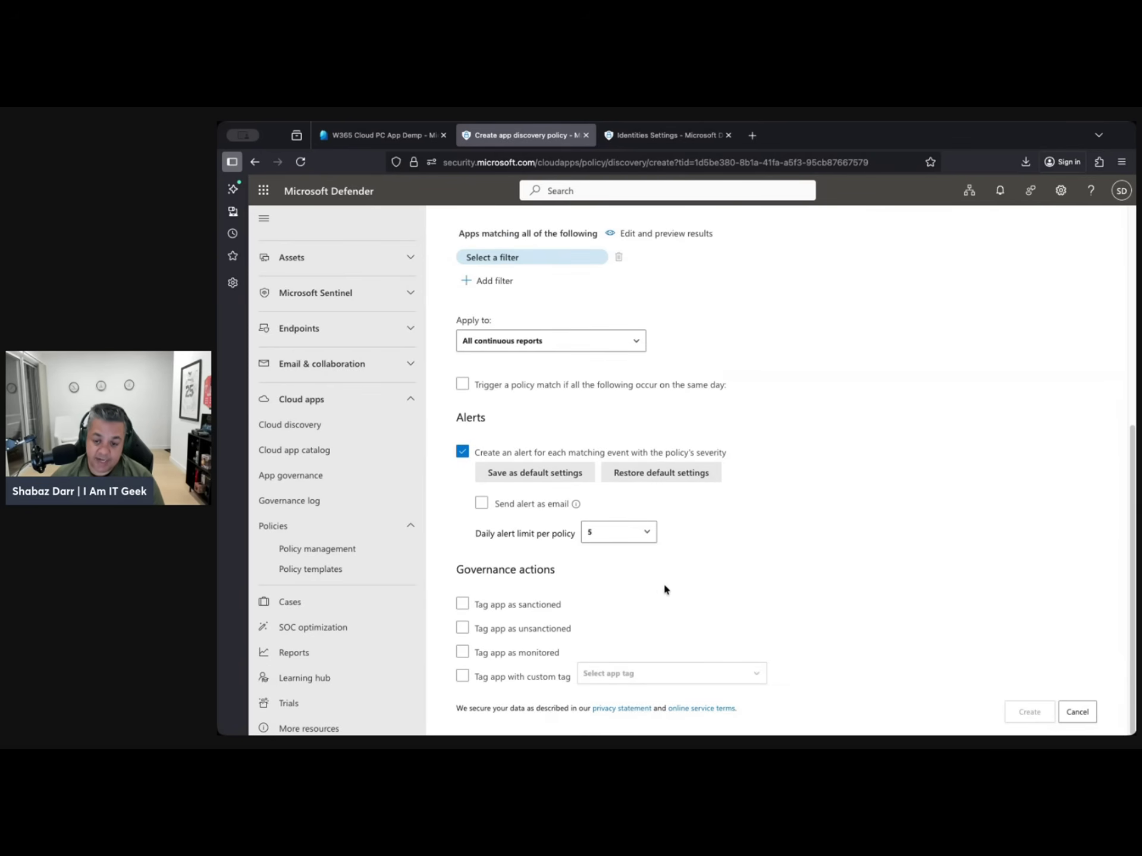
pyautogui.click(525, 629)
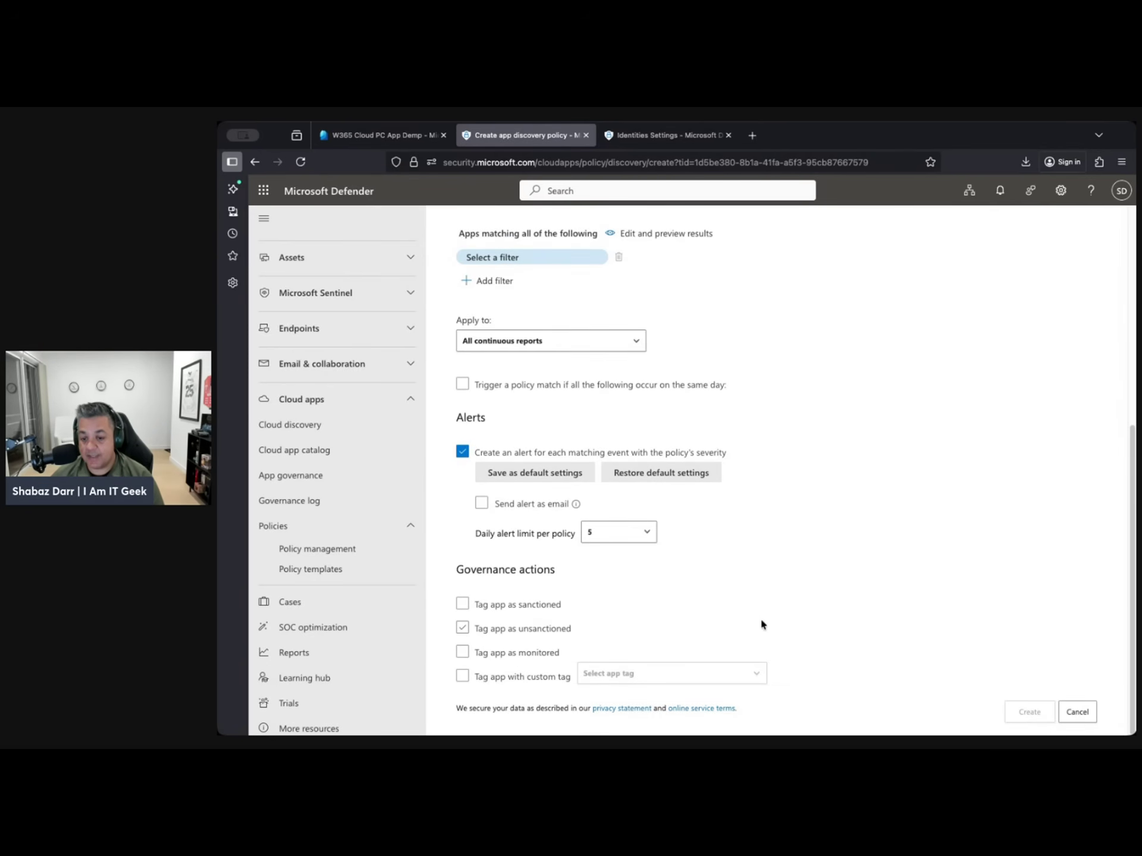
pyautogui.click(505, 629)
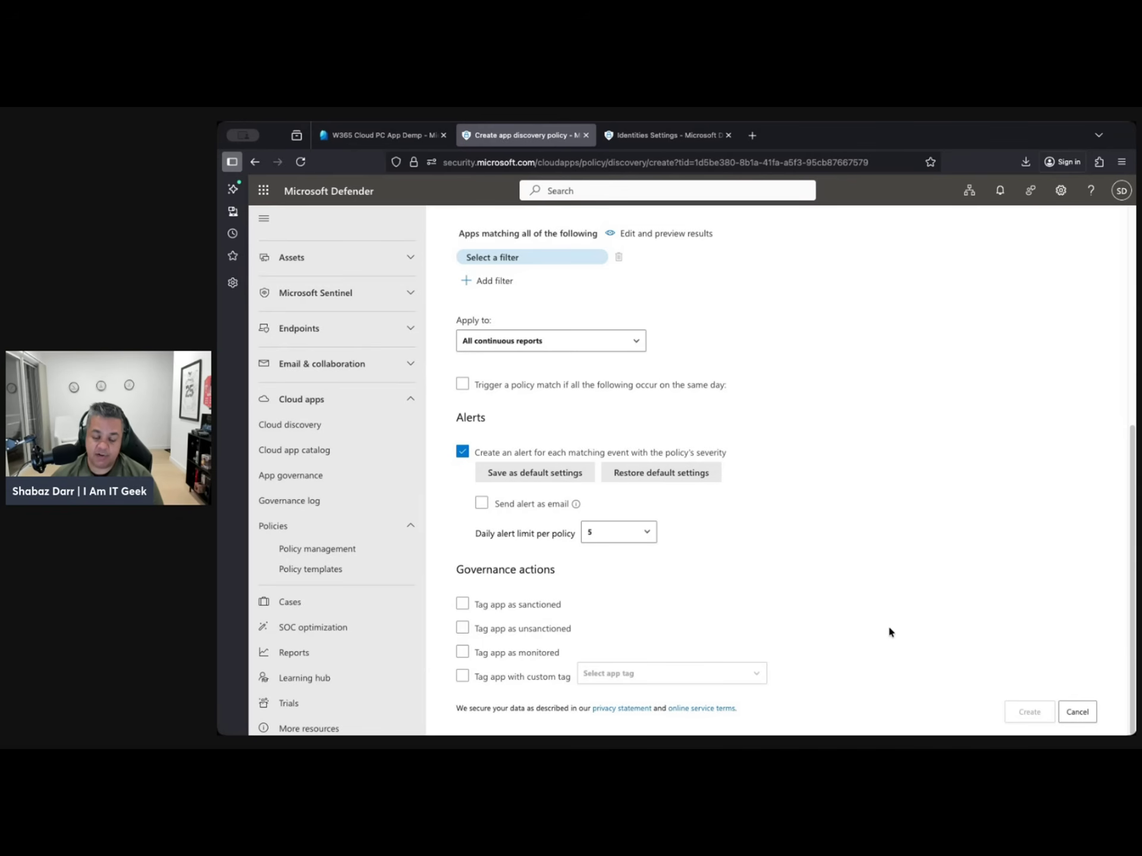